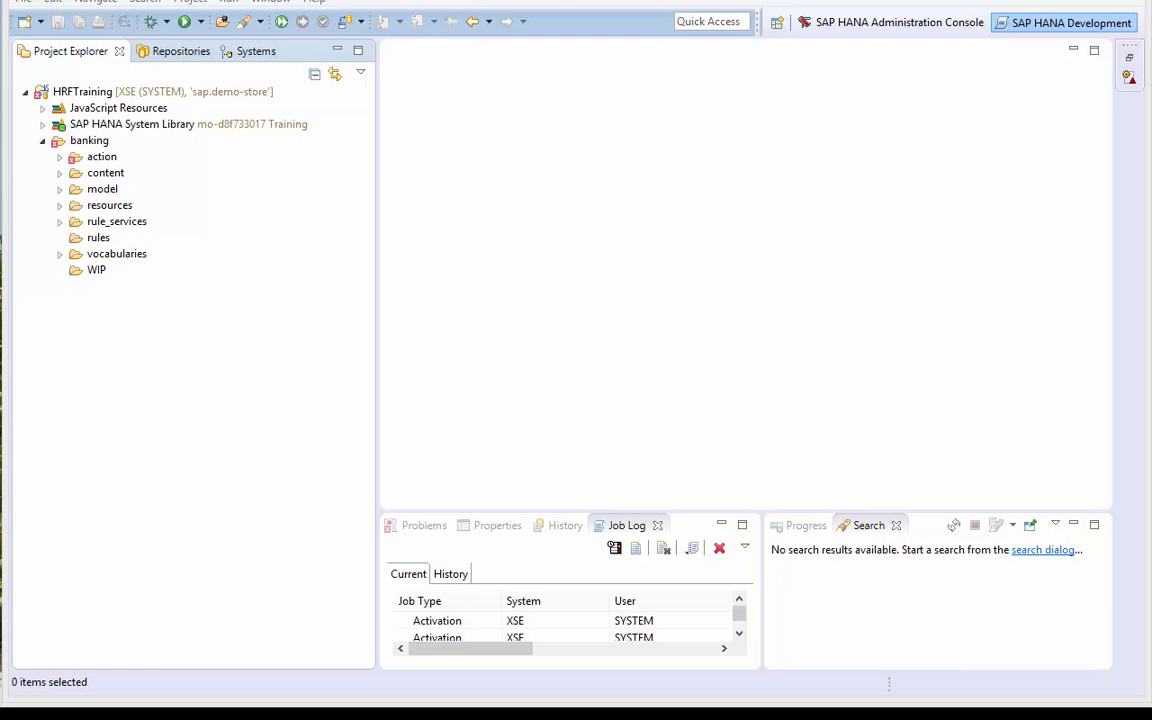
- Open the BankingOffers.hprruletemplate file from the resources folder and examine its description, default vocabulary, condition and attributes
click(58, 207)
double_click(125, 237)
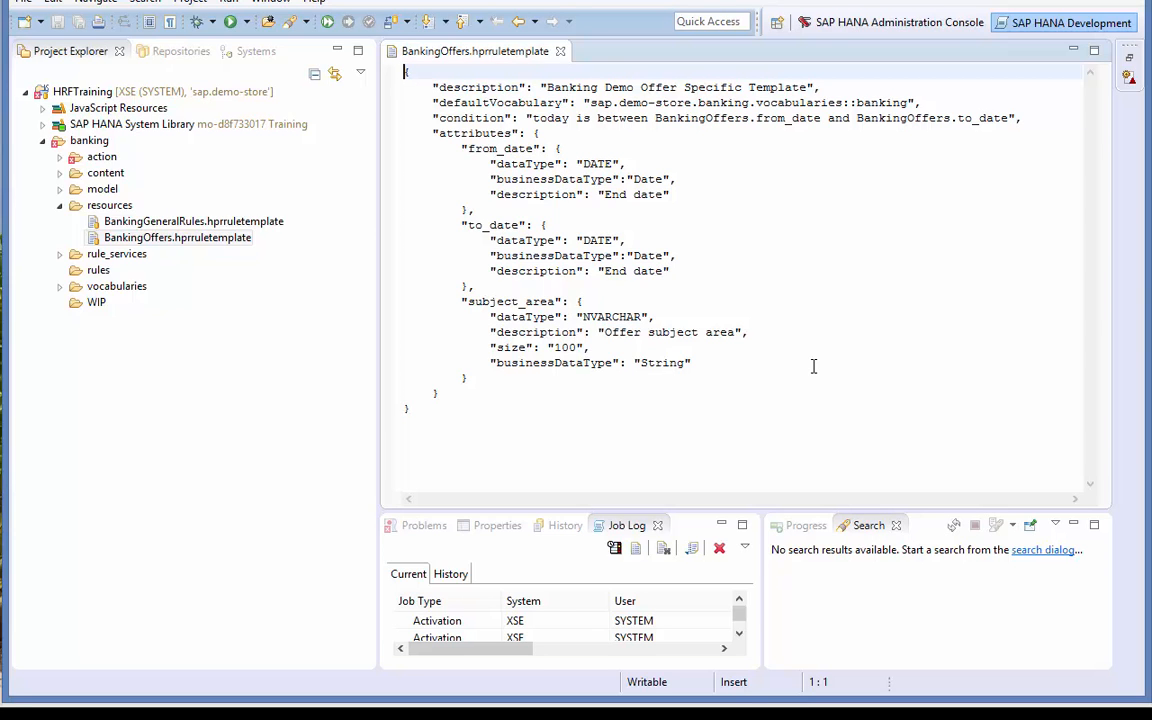
click(404, 88)
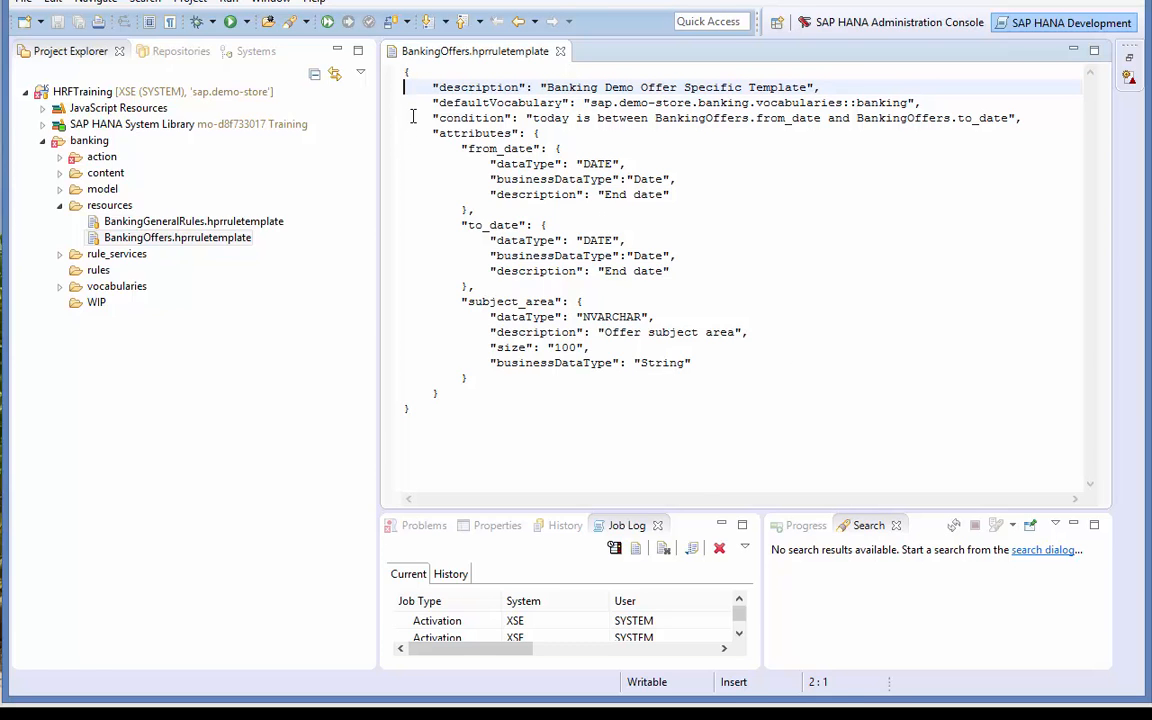
click(404, 108)
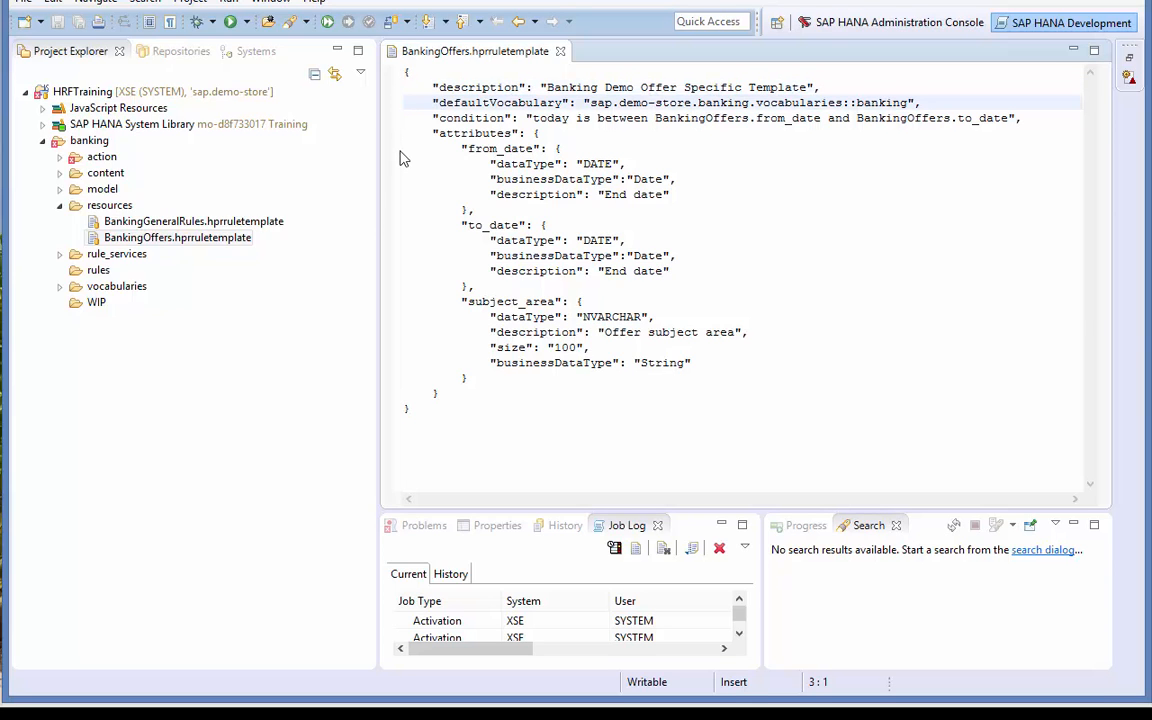
key(Down)
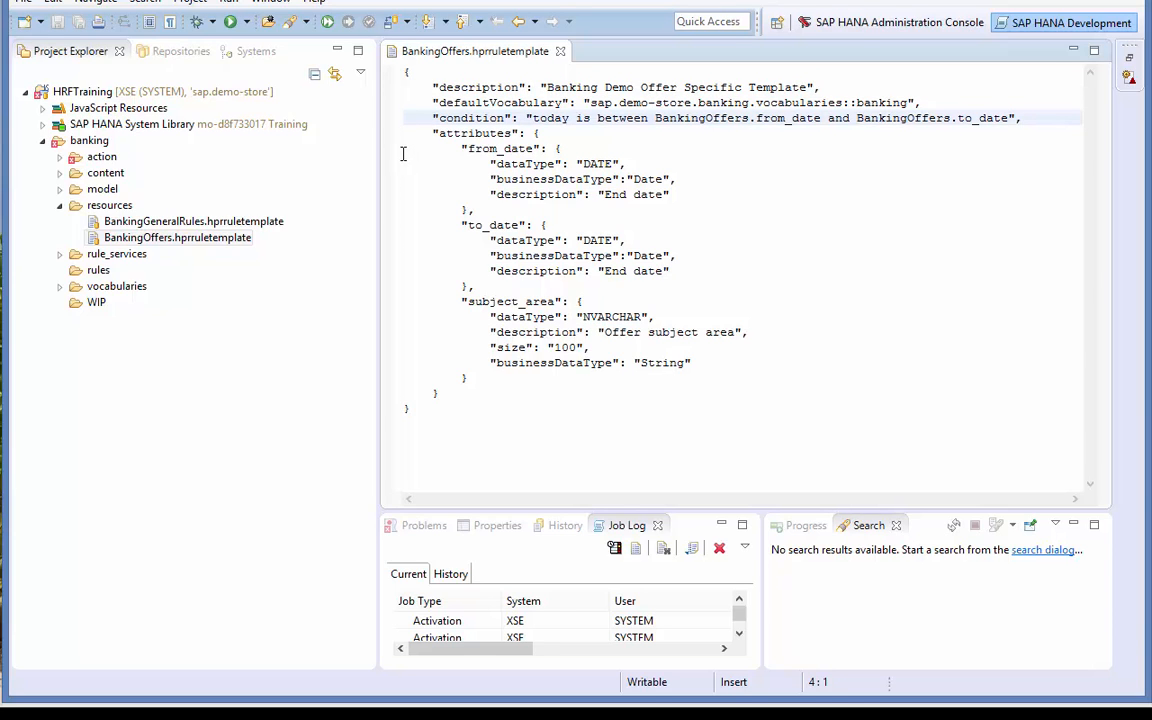
click(406, 148)
click(404, 225)
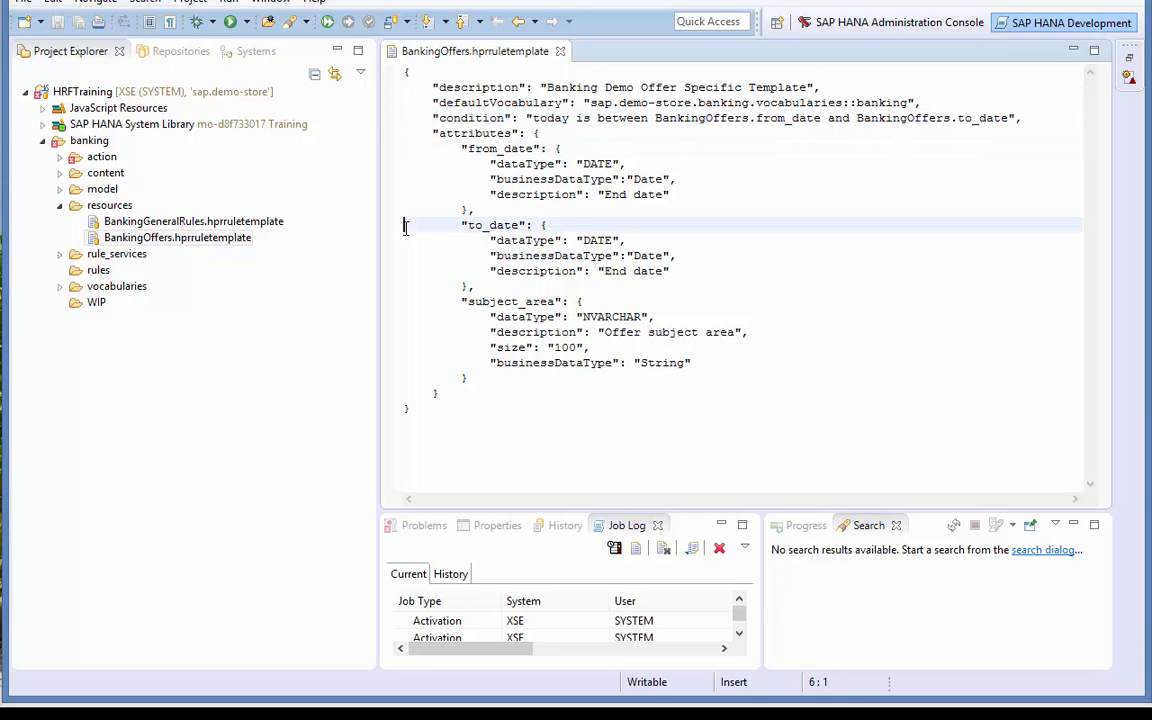
click(403, 304)
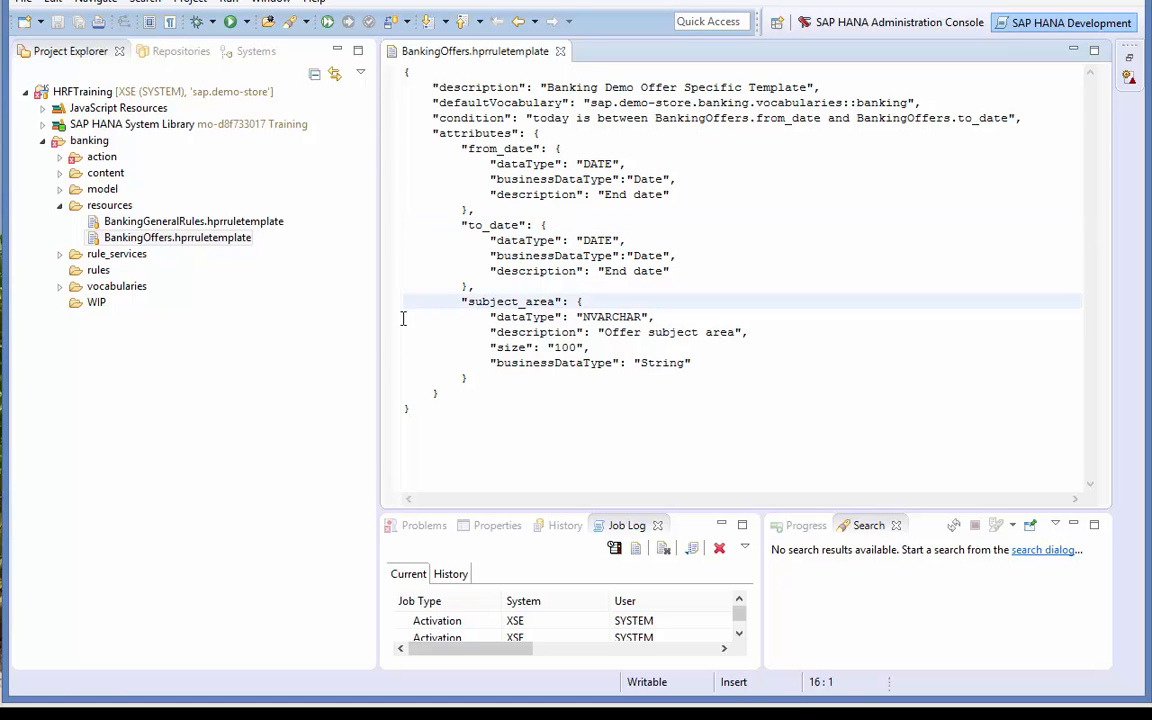
click(404, 103)
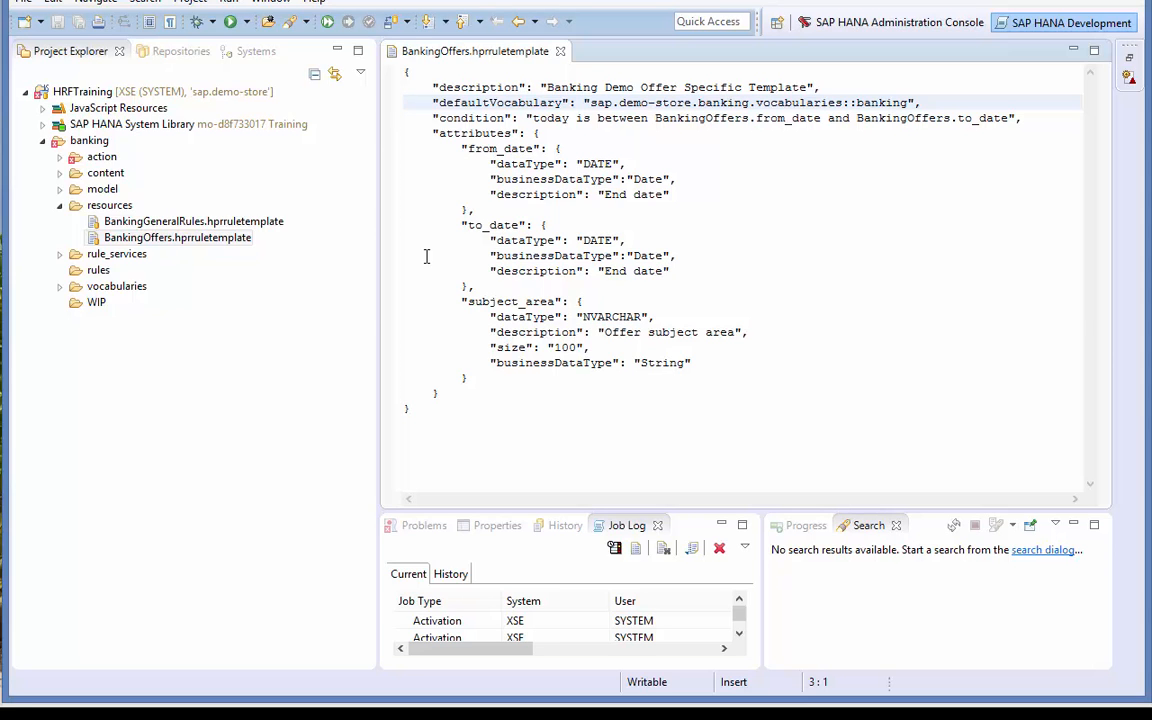
key(Down)
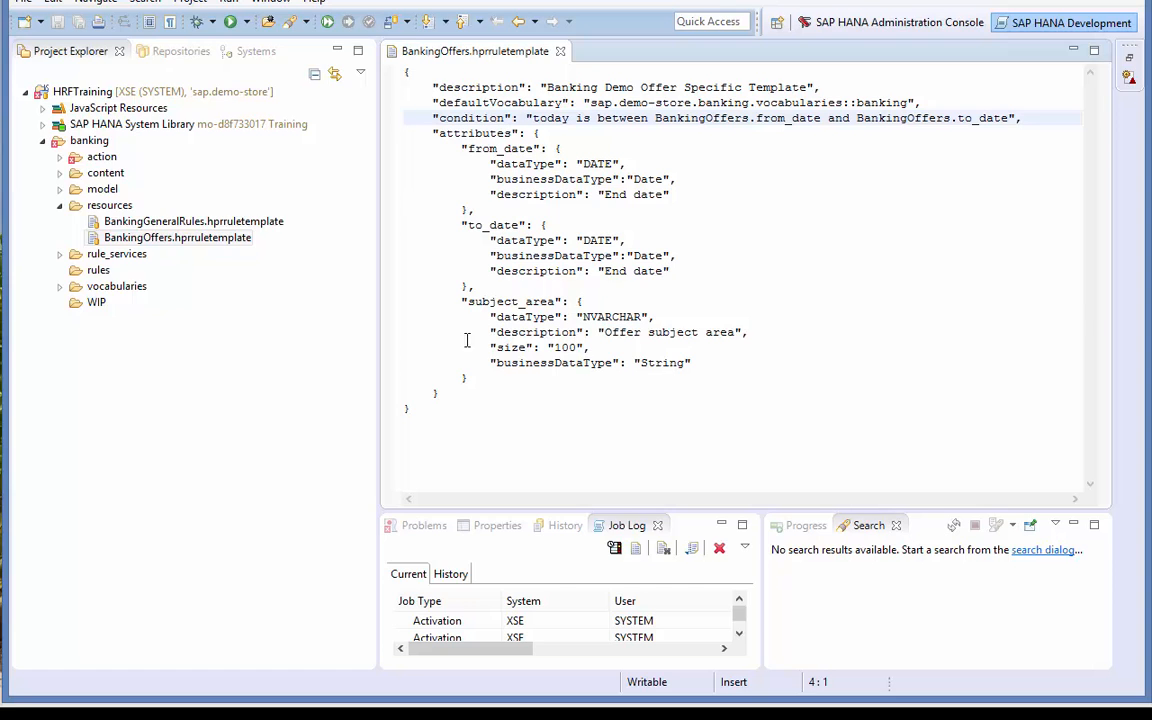
click(408, 302)
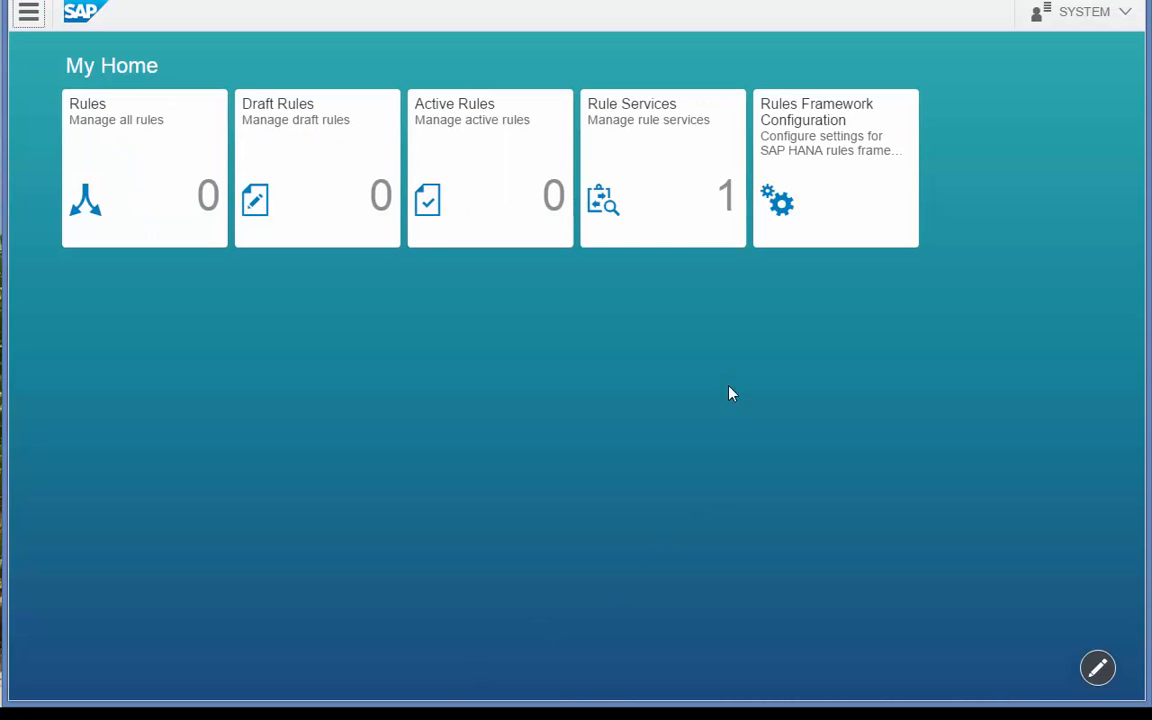
- In the SAP HANA rules framework, open the ProductOffers rule service for editing and examine its rule assignment and rule group expression
click(640, 200)
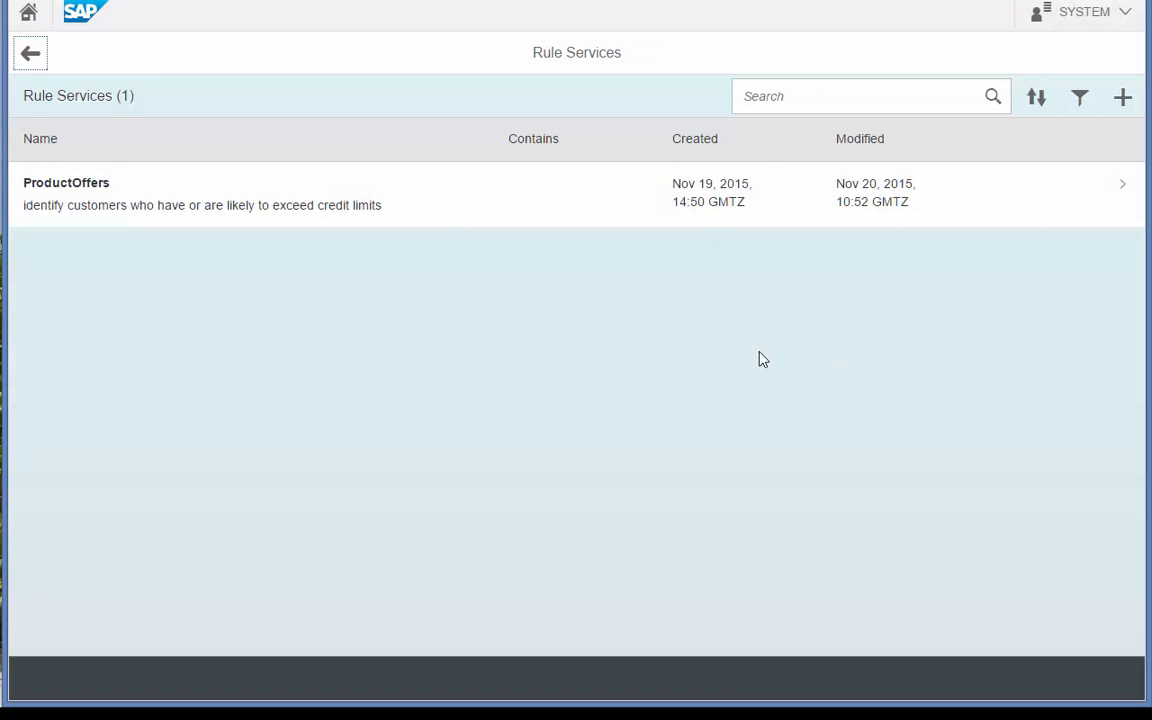
click(452, 216)
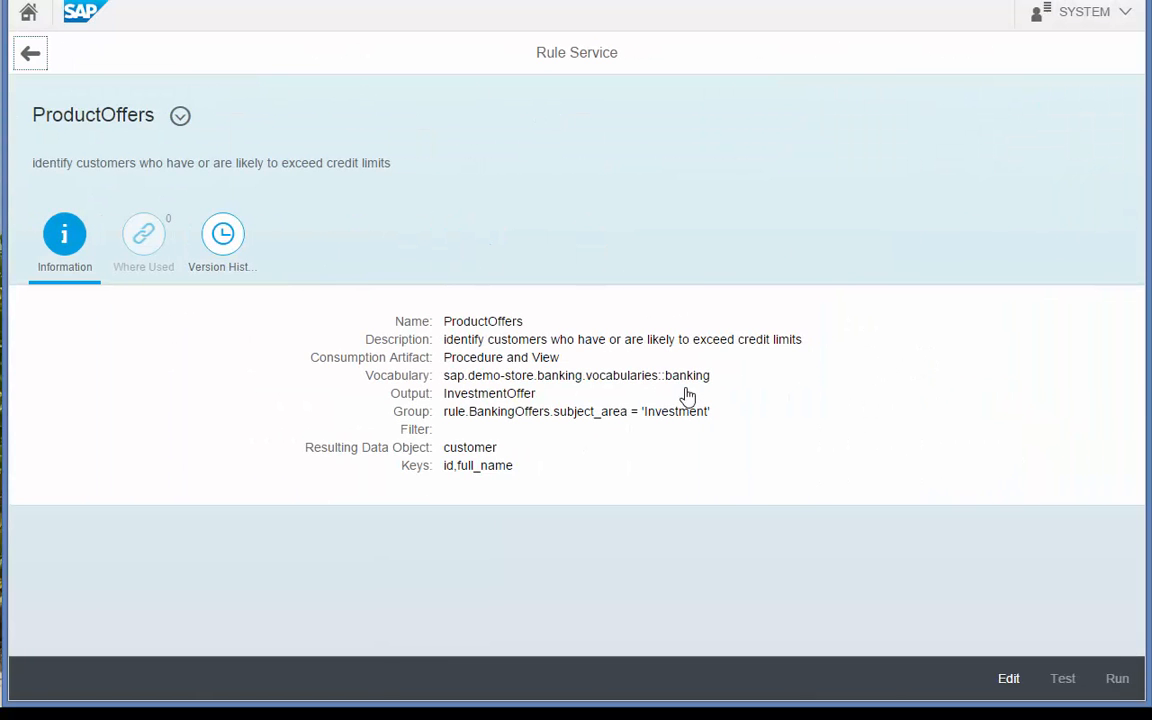
click(1008, 679)
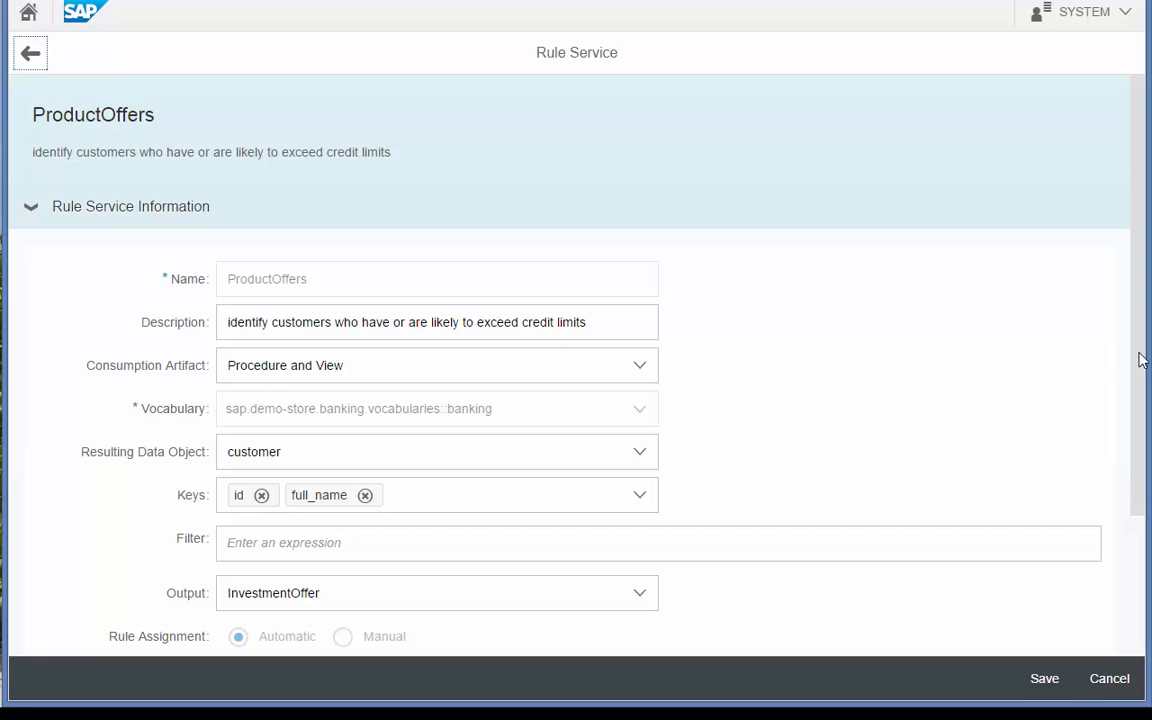
scroll(1141, 400, down, 1)
scroll(1141, 438, down, 3)
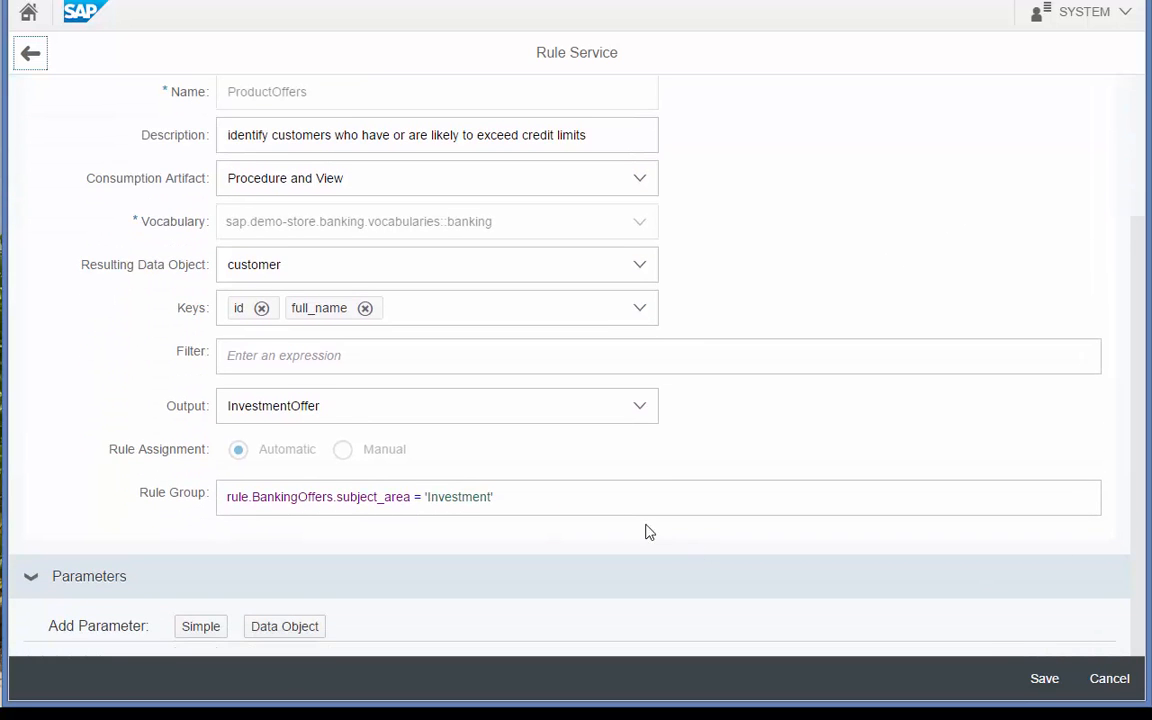
click(519, 497)
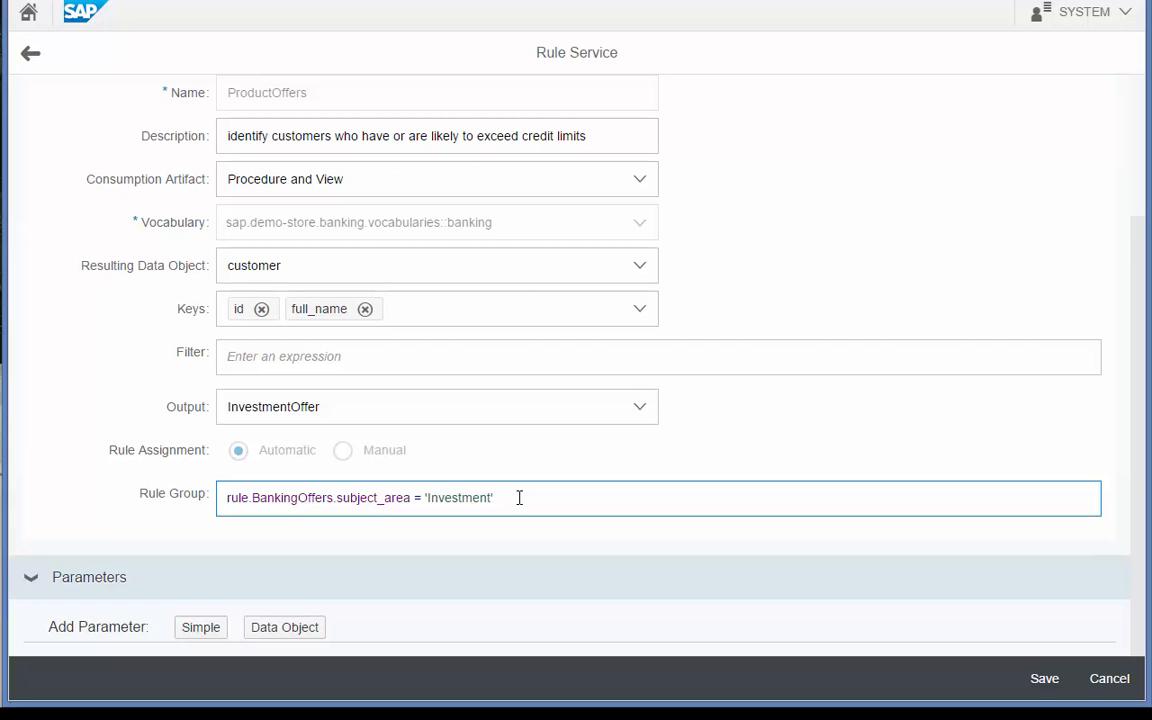
click(200, 160)
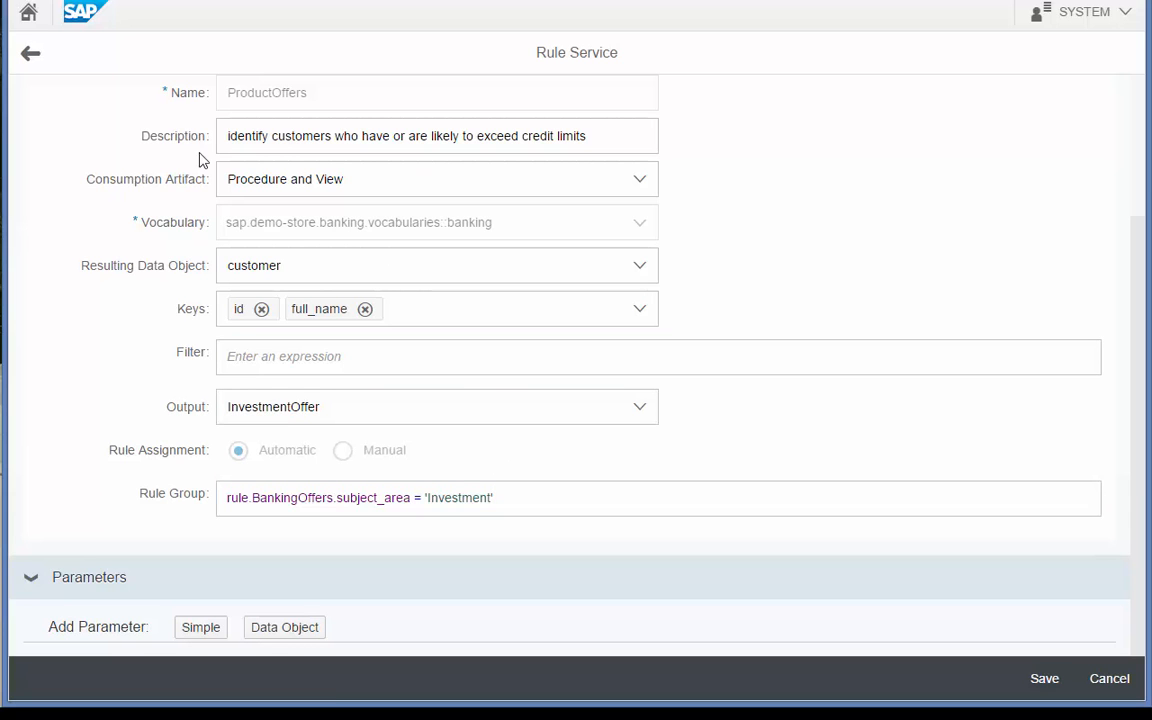
- Leave the rule service and start a new rule from the BankingOffers template in the active rules list
click(27, 16)
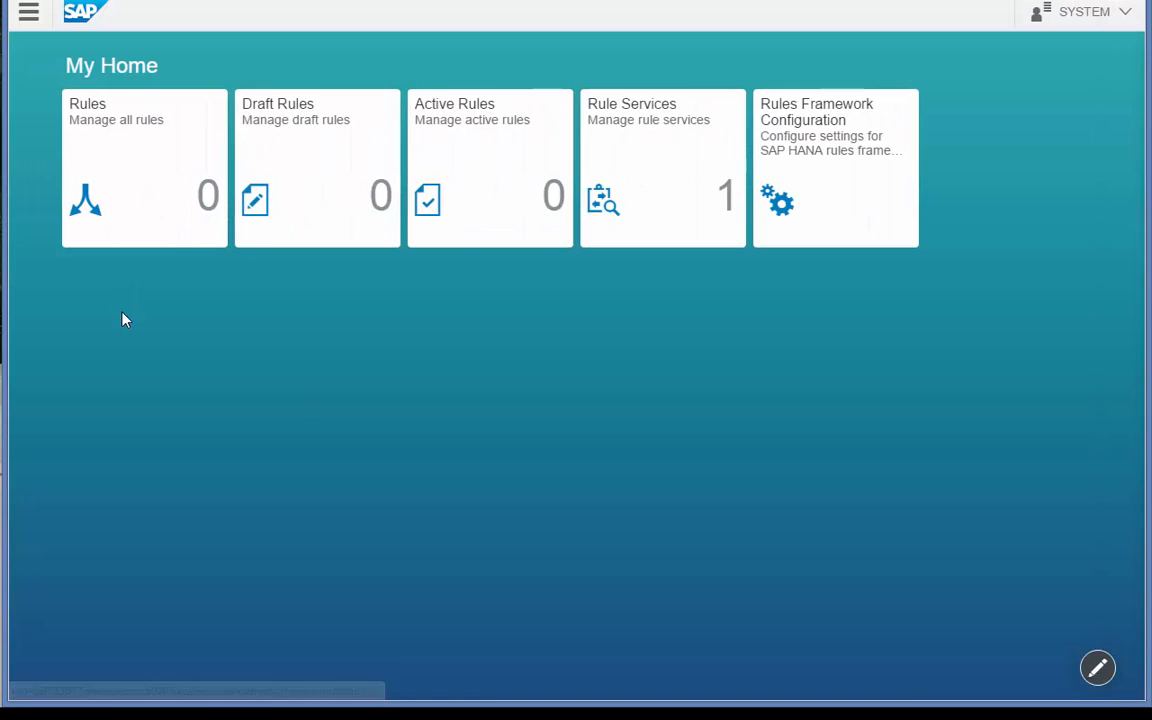
click(476, 206)
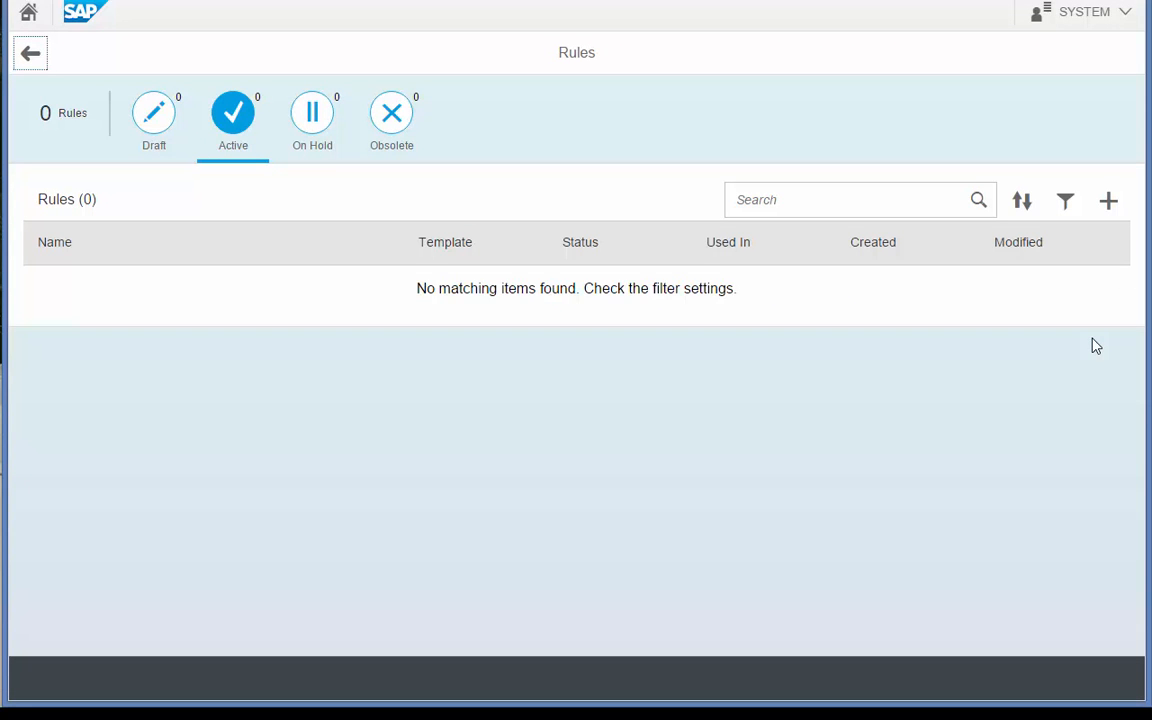
click(1109, 203)
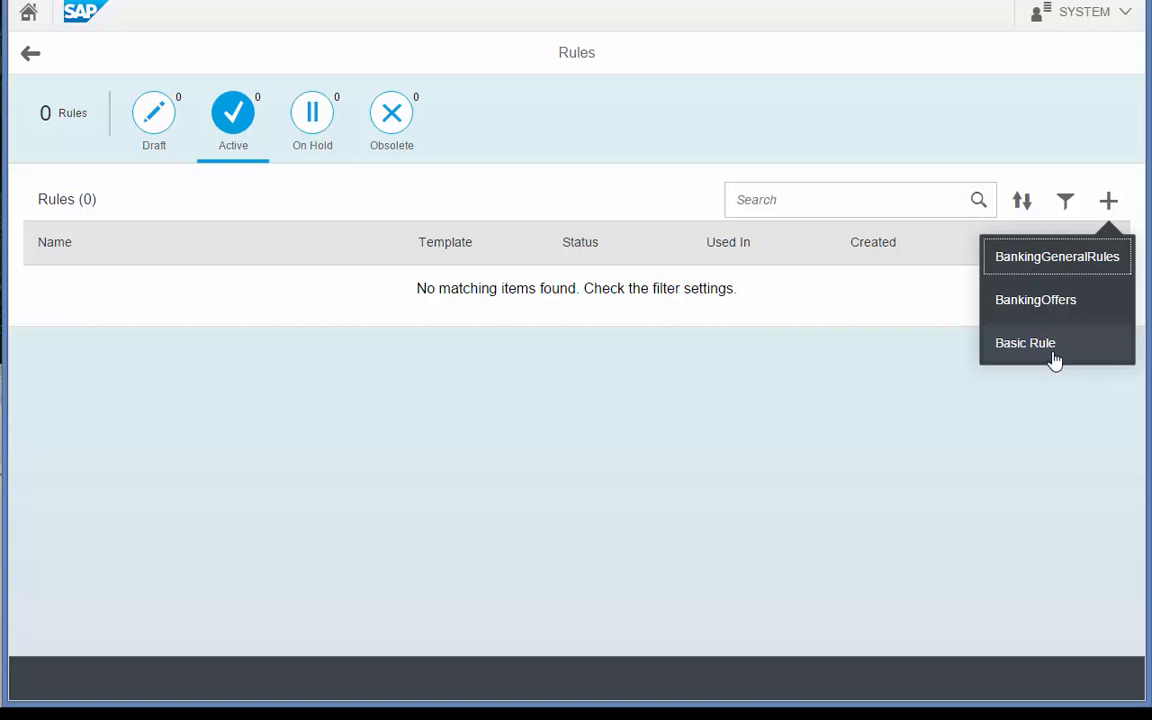
click(1049, 318)
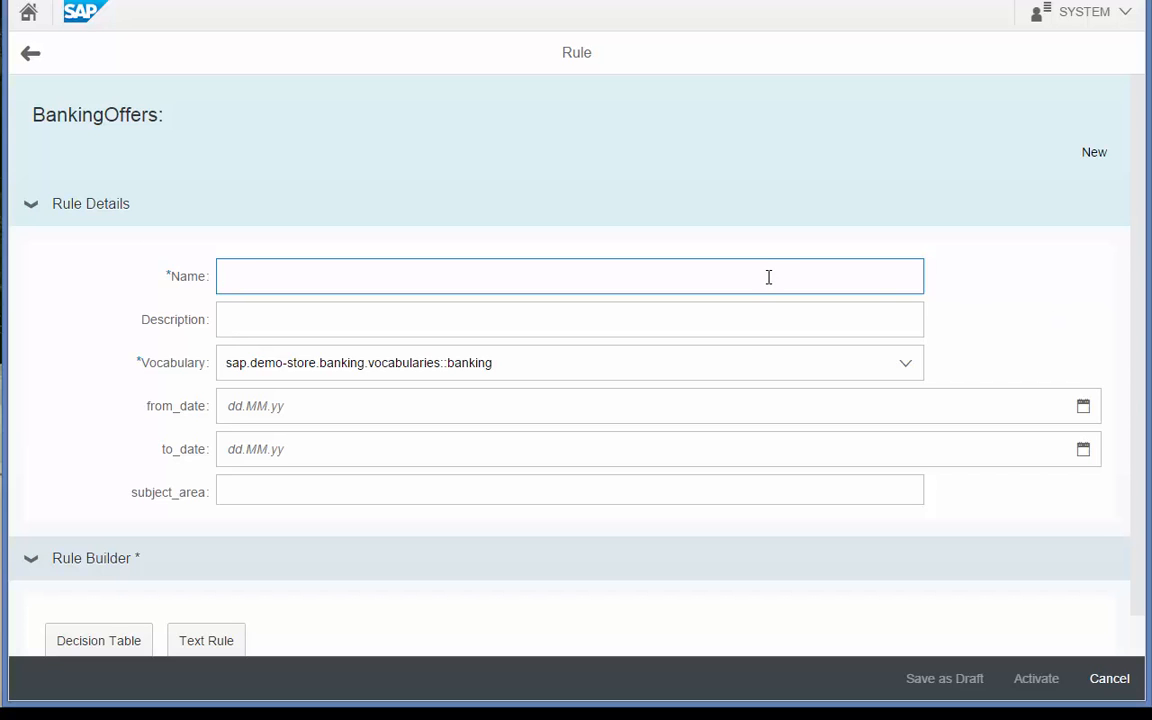
- Name the rule "Investment Opportunities" and describe it as "Select potential customers that may consider investing"
text(Investment Opportuni)
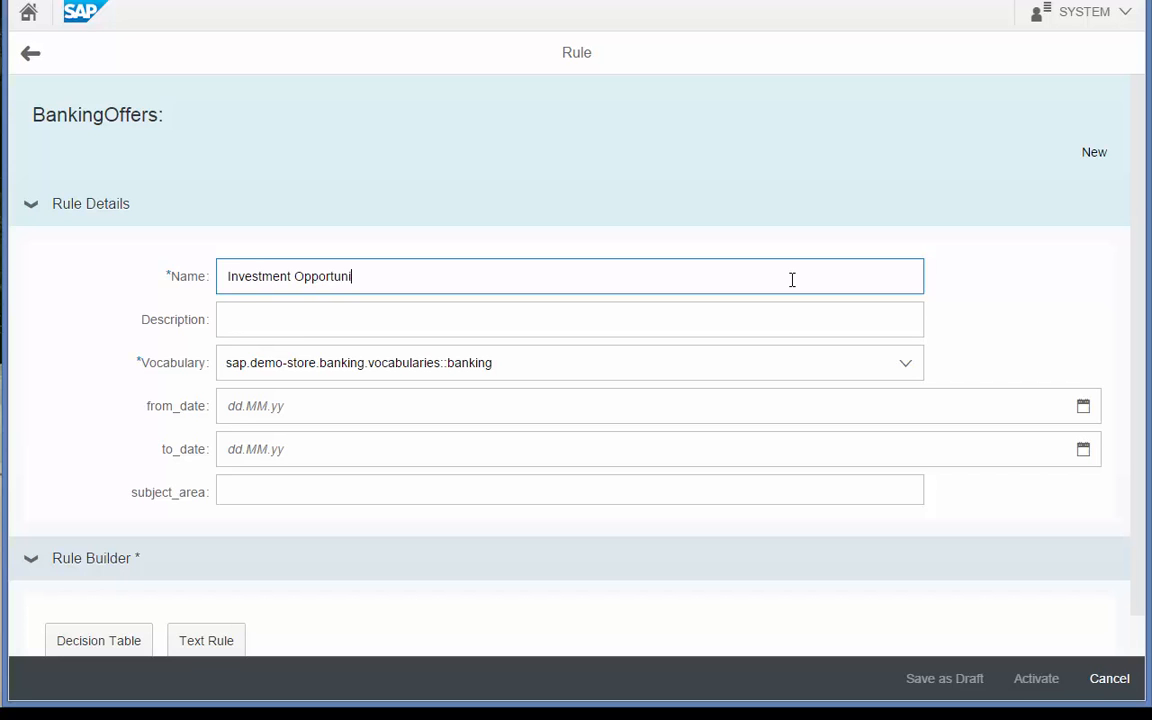
text(ties)
click(437, 314)
text(Select )
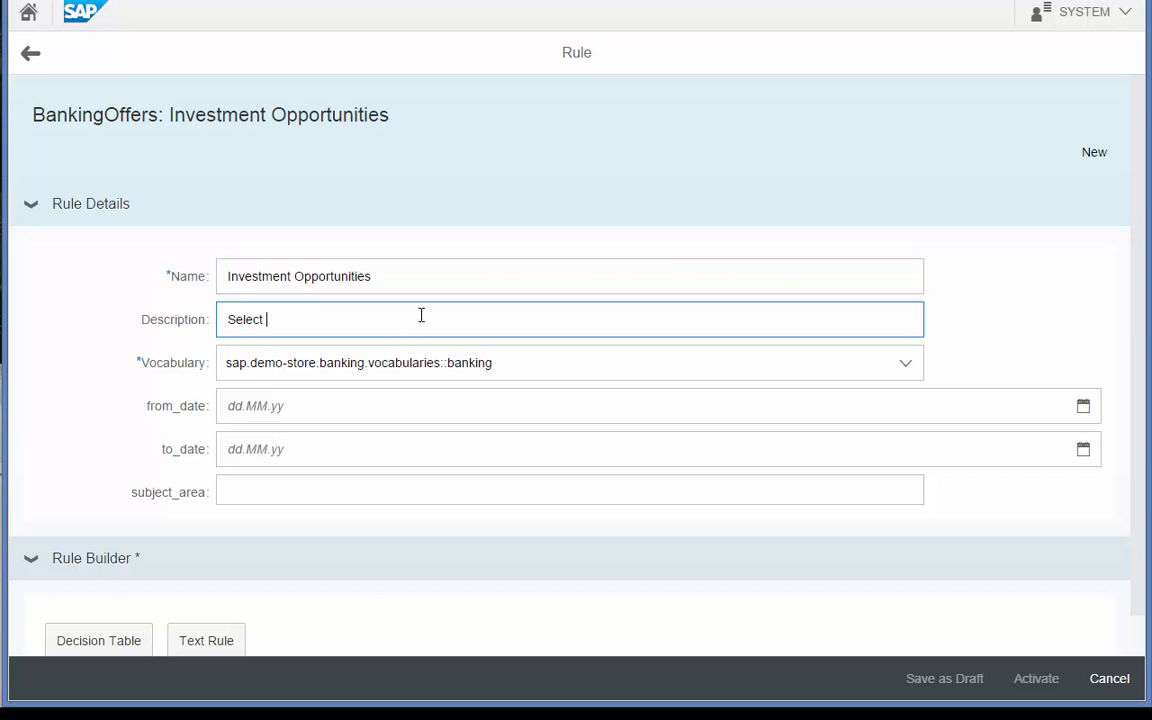
text(potential customers th)
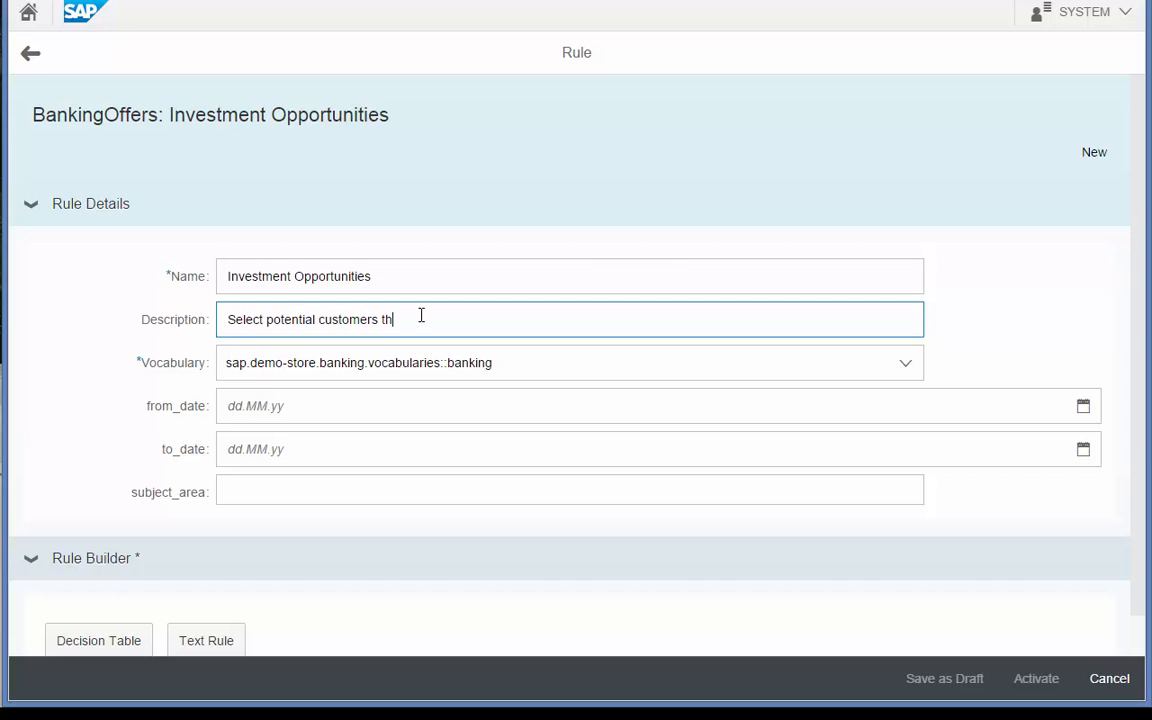
text(at may consider investing)
- Check the available vocabularies, then set from_date to 18.11.15, to_date to 26.11.15 and subject_area to Investment
click(904, 364)
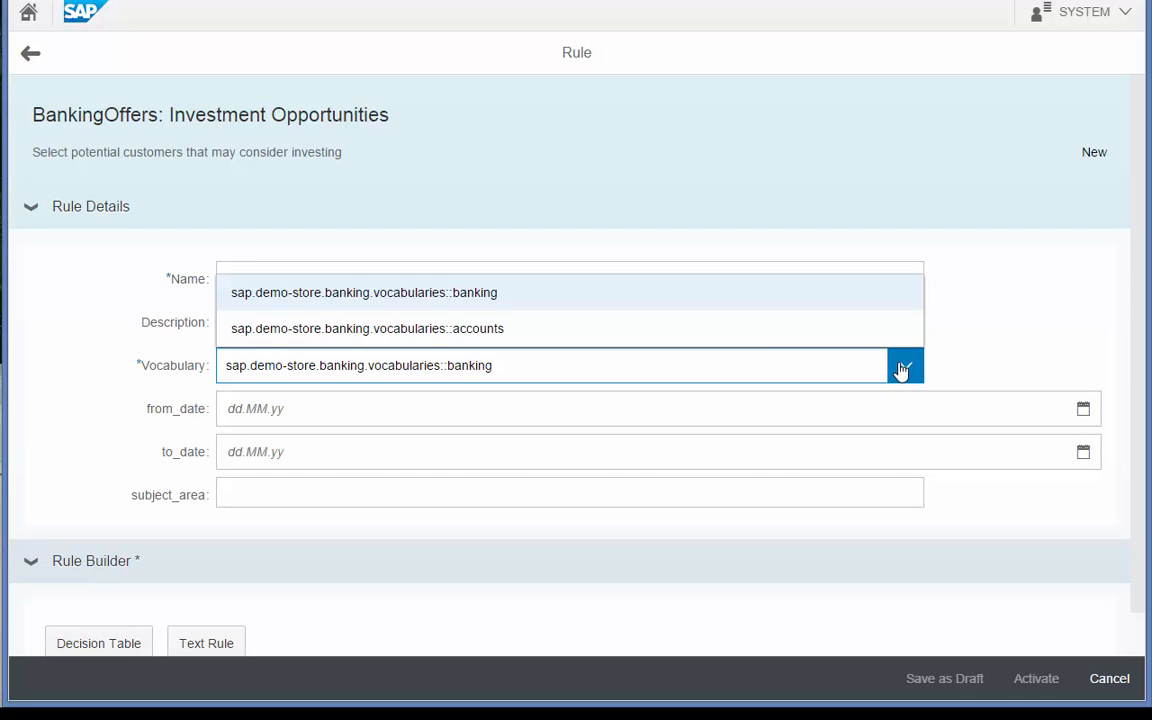
click(597, 369)
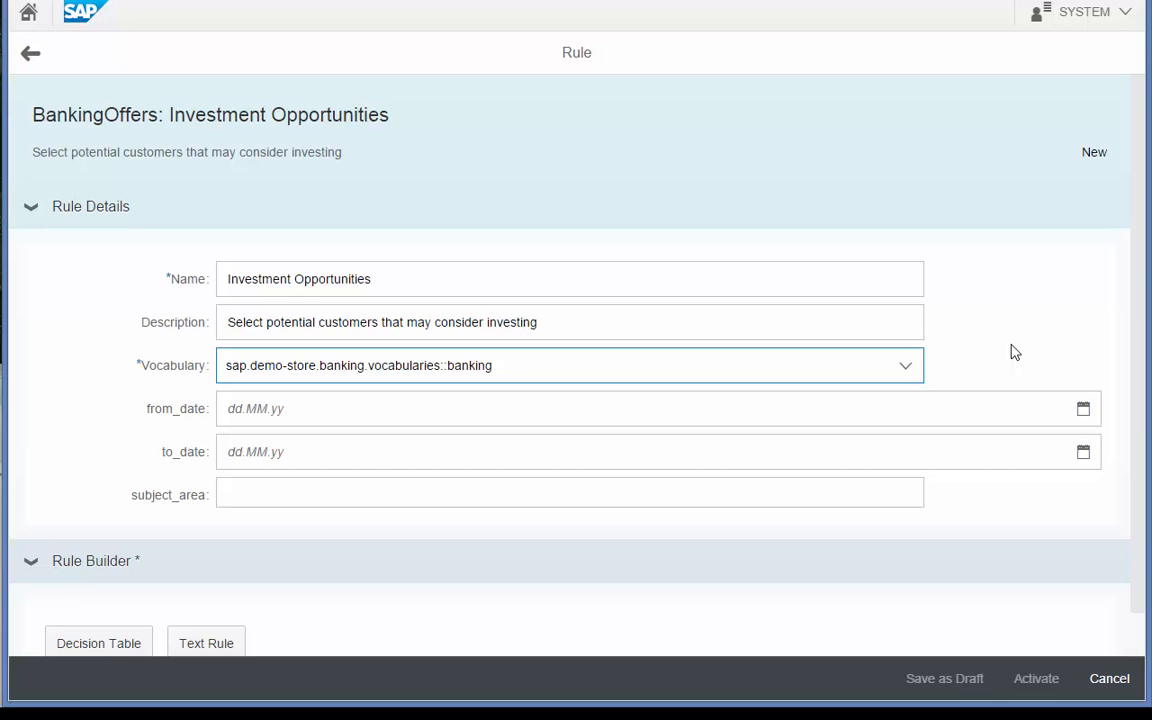
click(1083, 408)
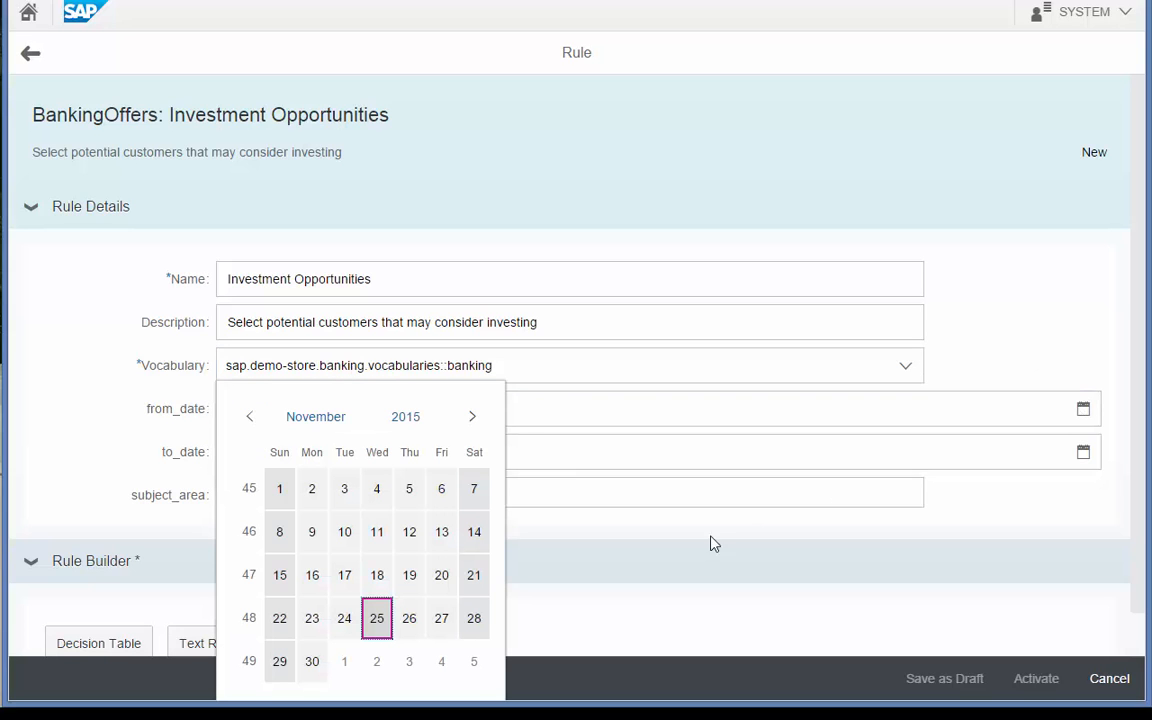
click(378, 576)
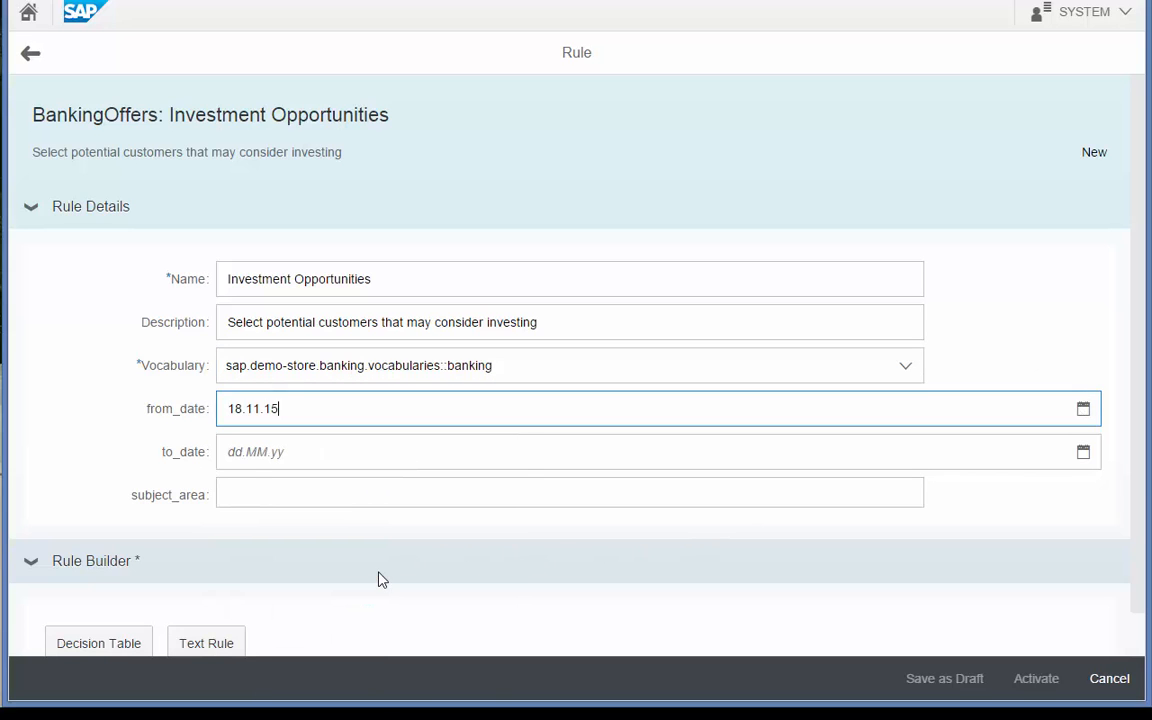
click(1083, 452)
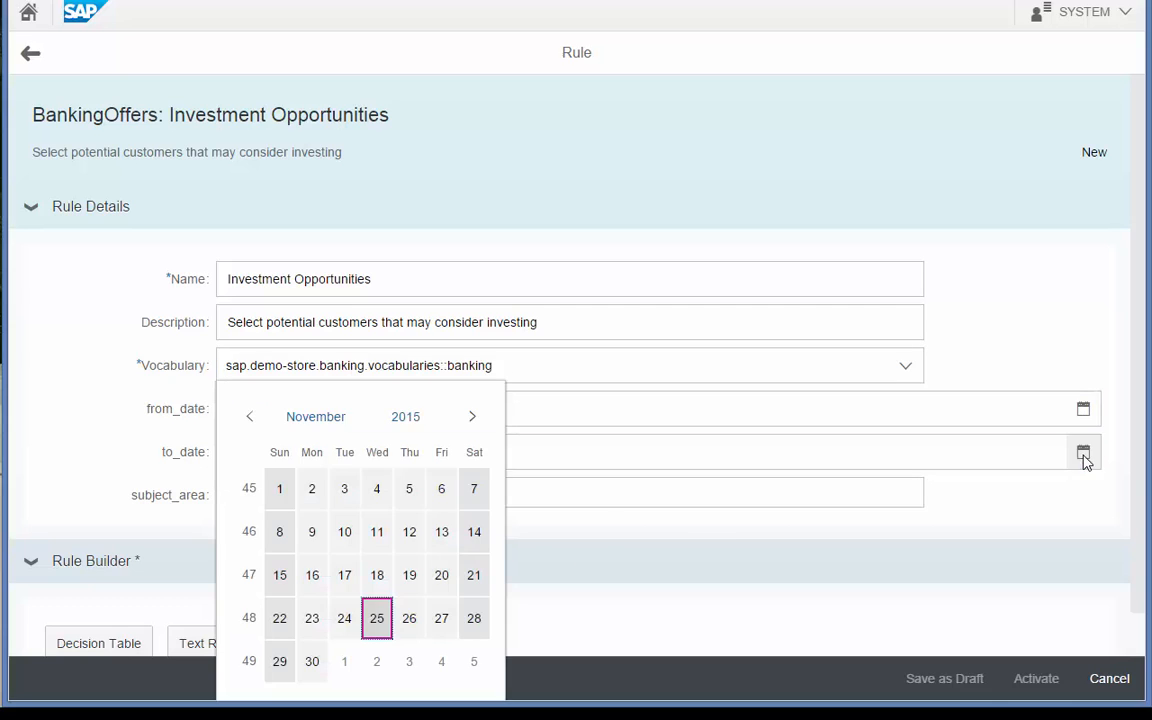
click(408, 618)
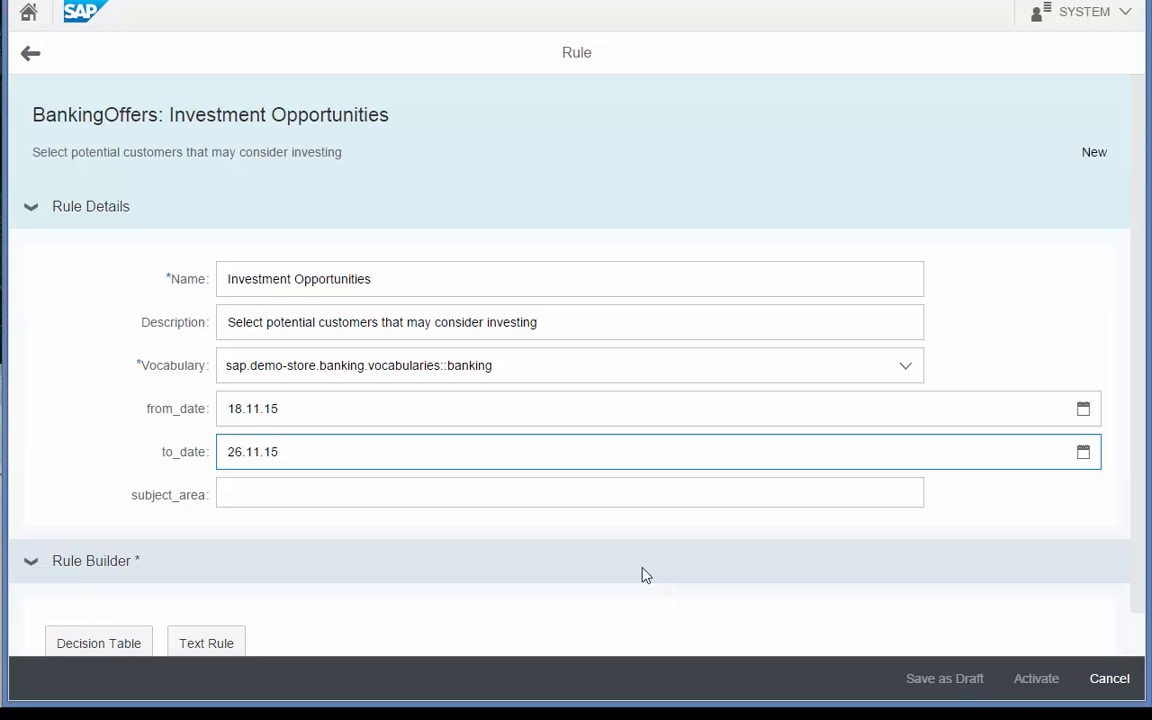
click(325, 495)
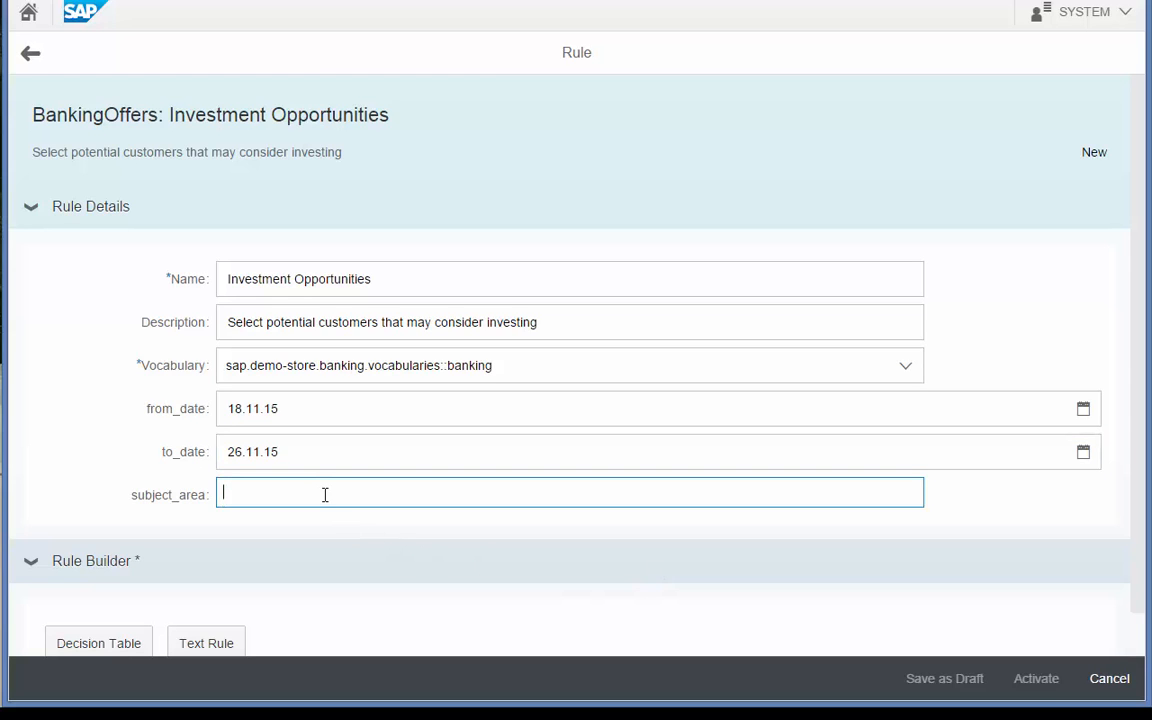
text(Investment)
- Add a text rule with the condition "credit_rating of the customer is equal or greater than 4 and customer is not married"
click(221, 658)
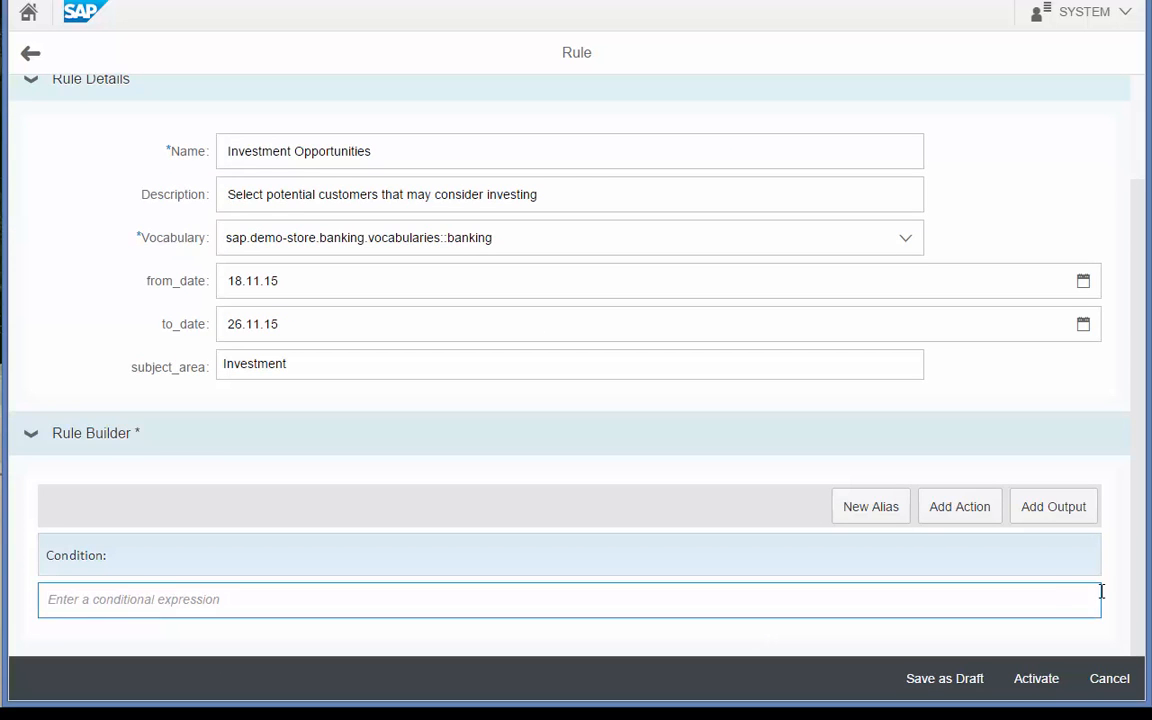
text(cred)
key(Return)
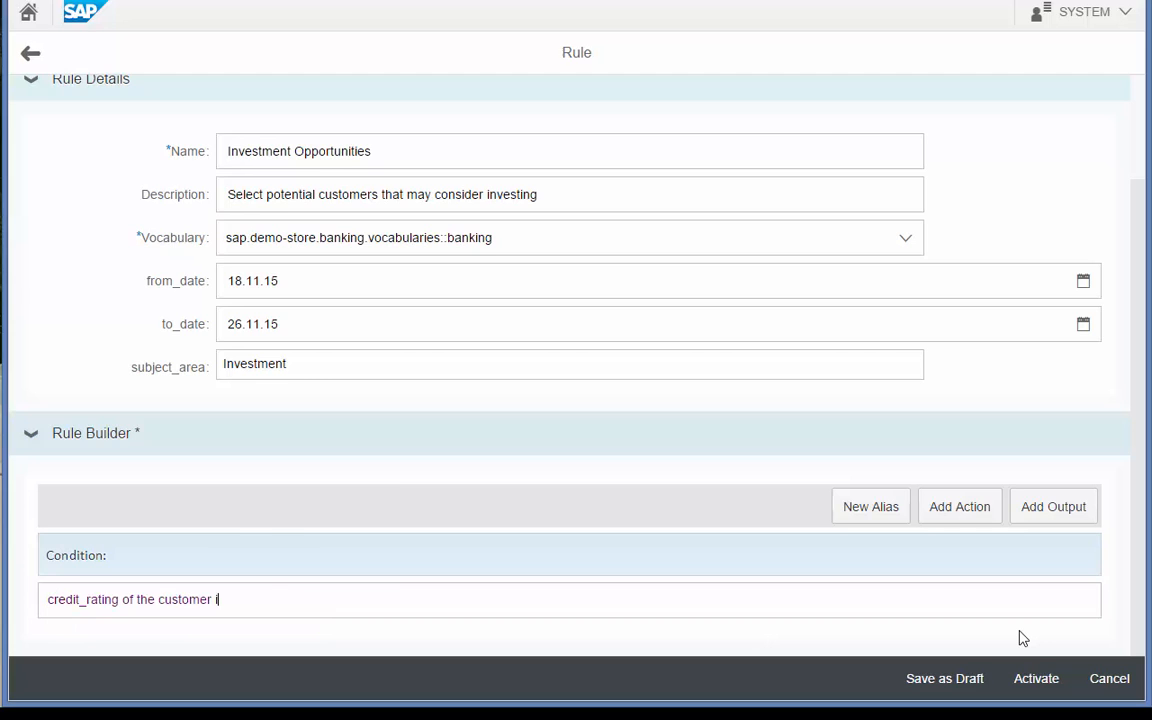
text(is)
key(Down)
key(Down)
key(Return)
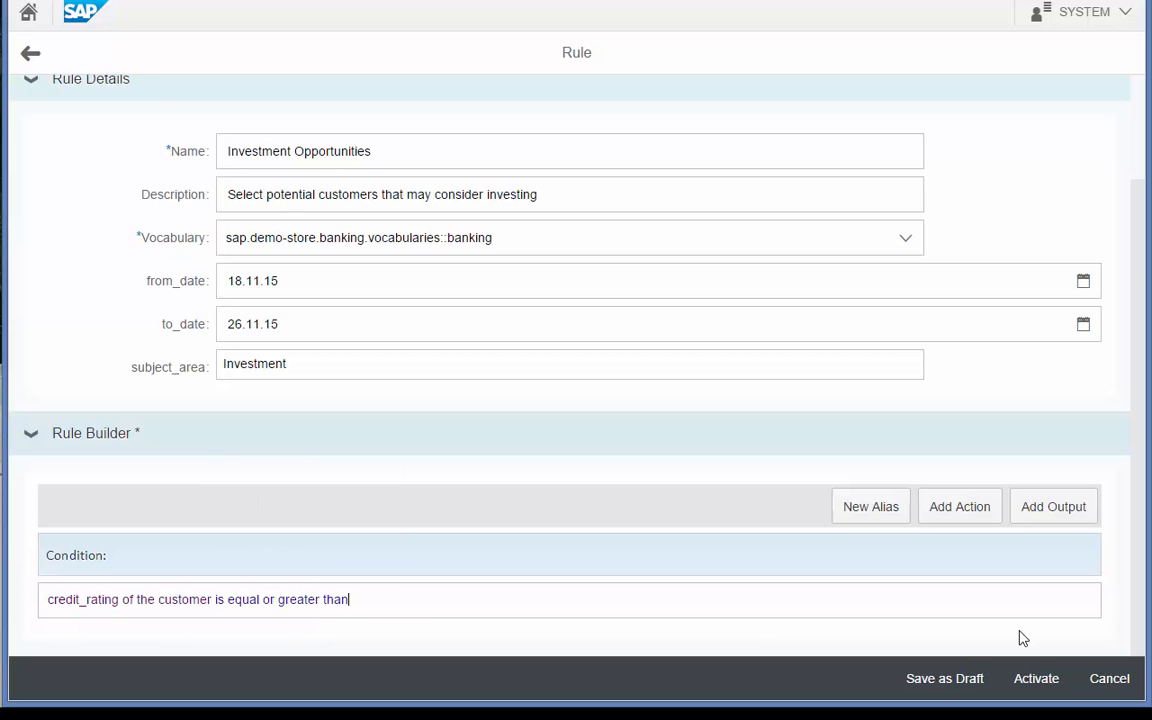
text(4 and cus)
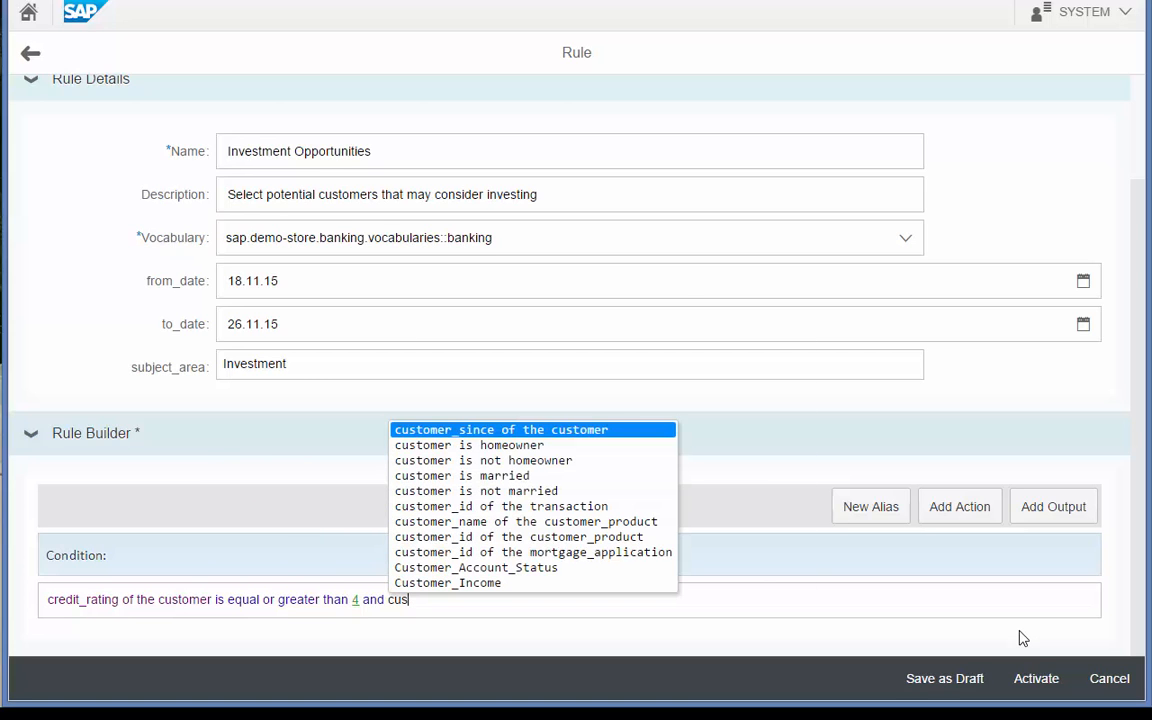
key(Down)
key(Down)
key(Down)
key(Down)
key(Return)
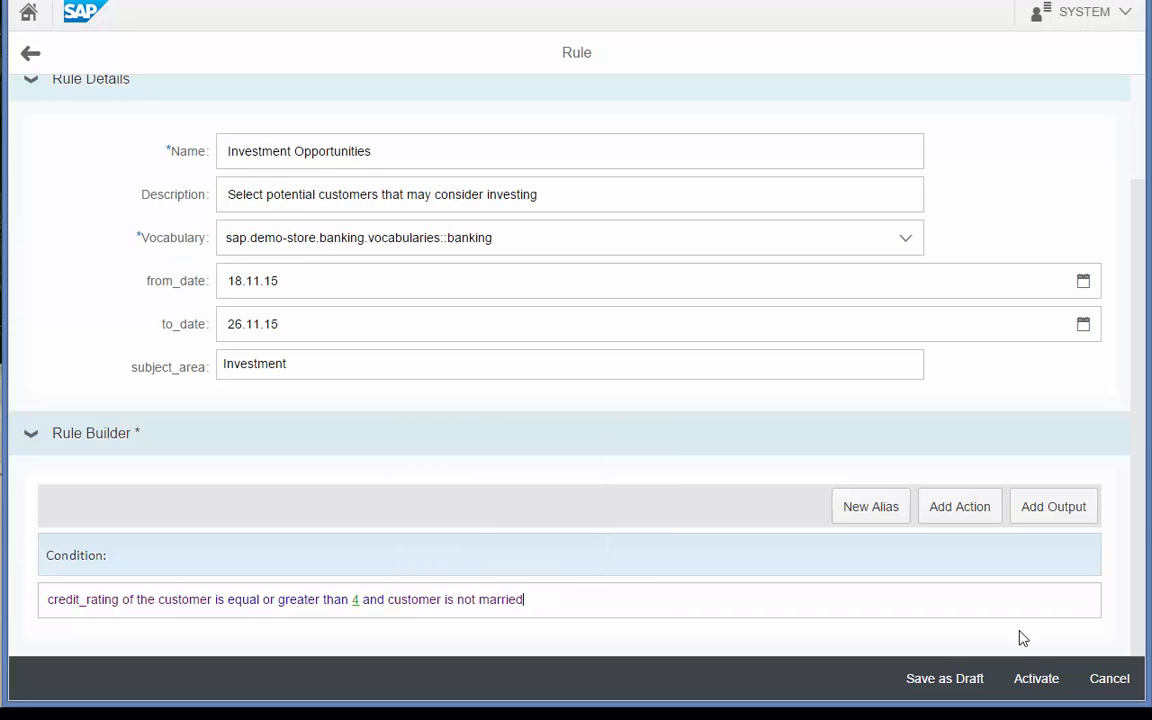
- Add an InvestmentOffer output to the rule and set its Offer to 'Rewards Investment'
click(1056, 510)
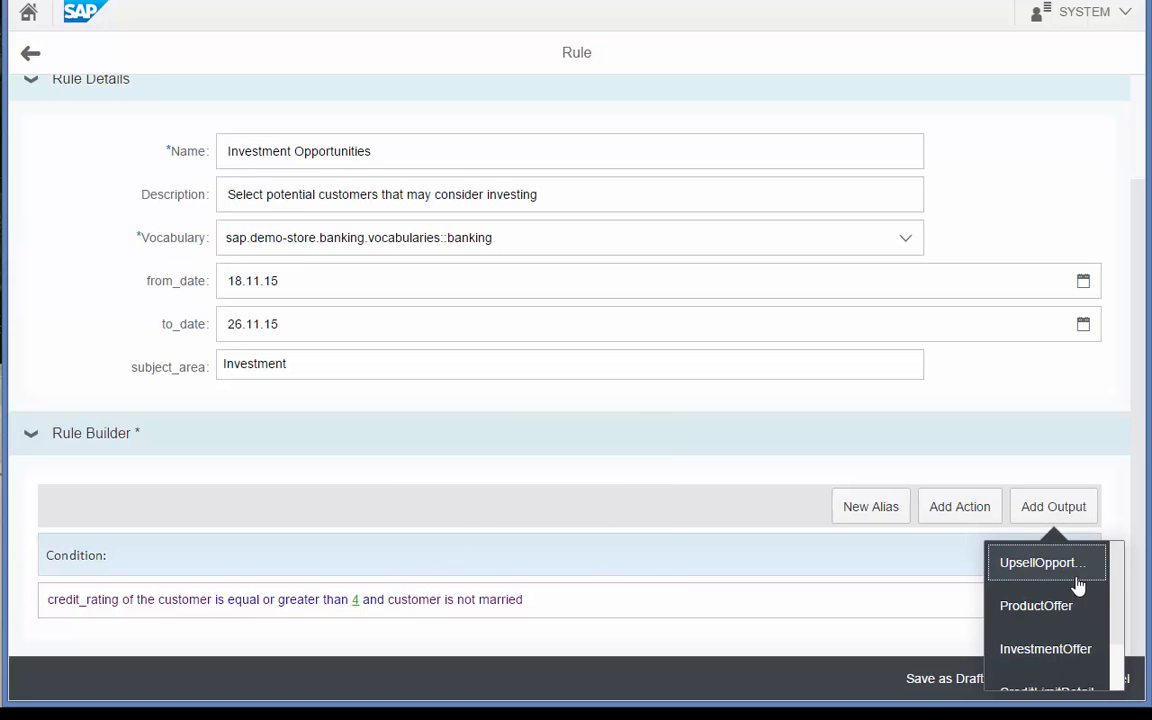
click(1052, 650)
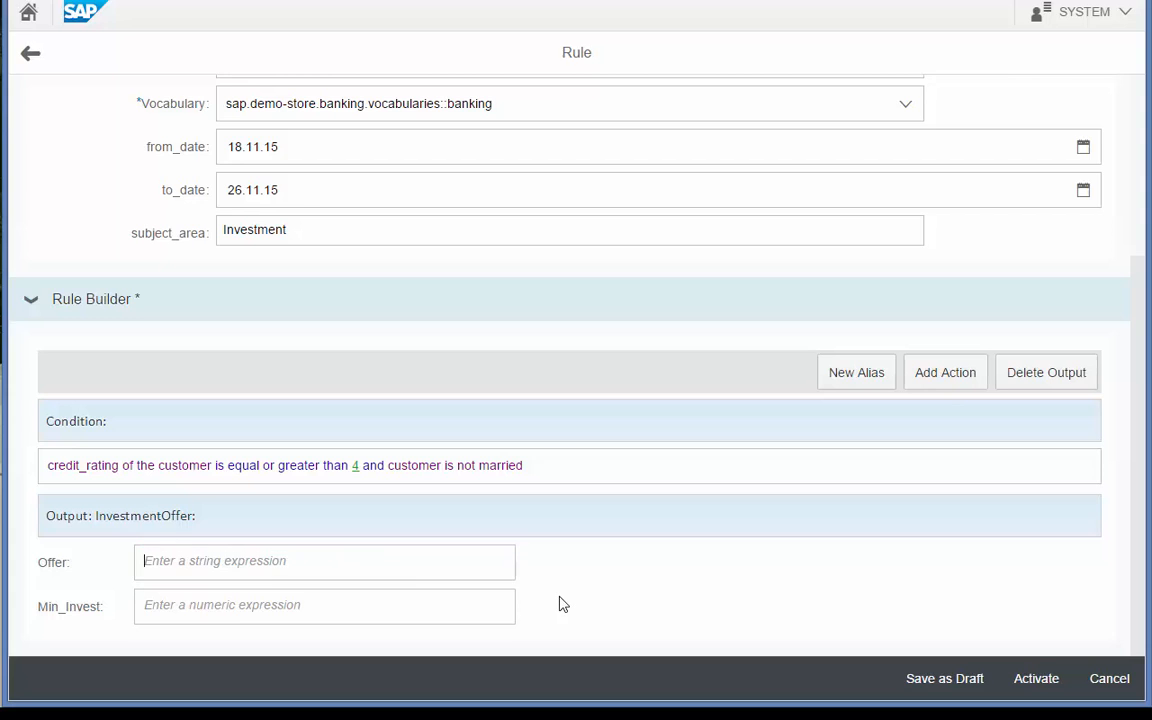
text('Rewar)
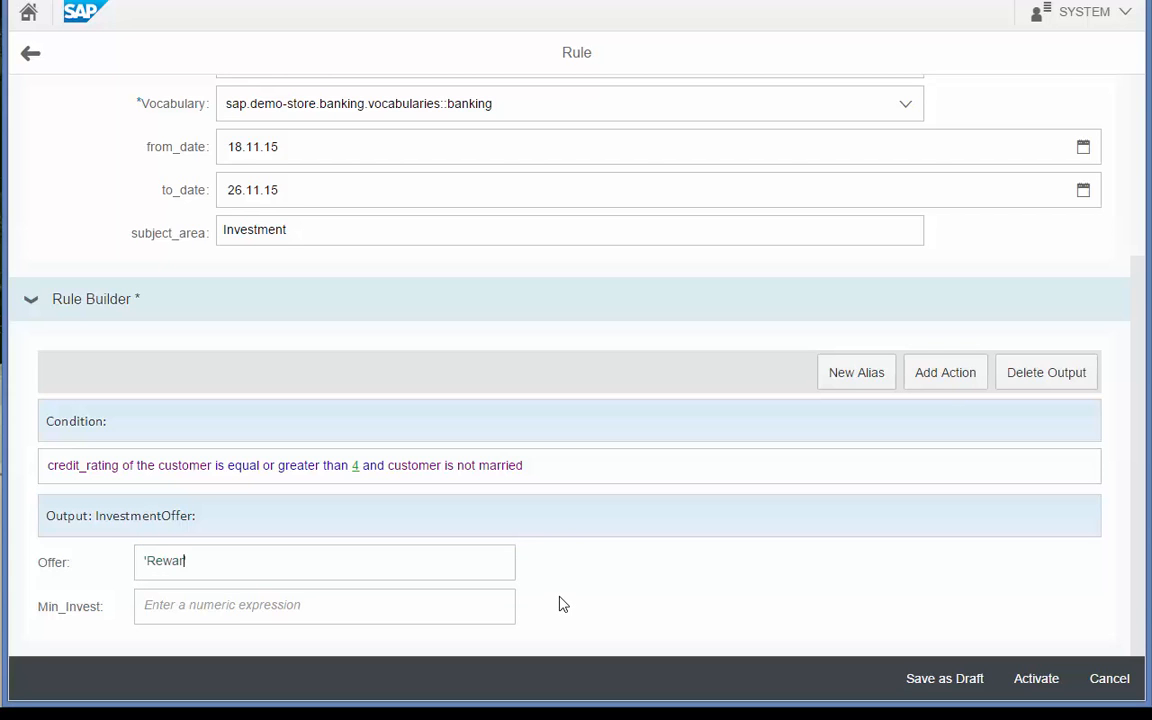
text(ds Inves)
text(tment)
text(')
- Set Min_Invest to "annual_income of the customer * 0.05" and activate the rule
key(Tab)
text(ann)
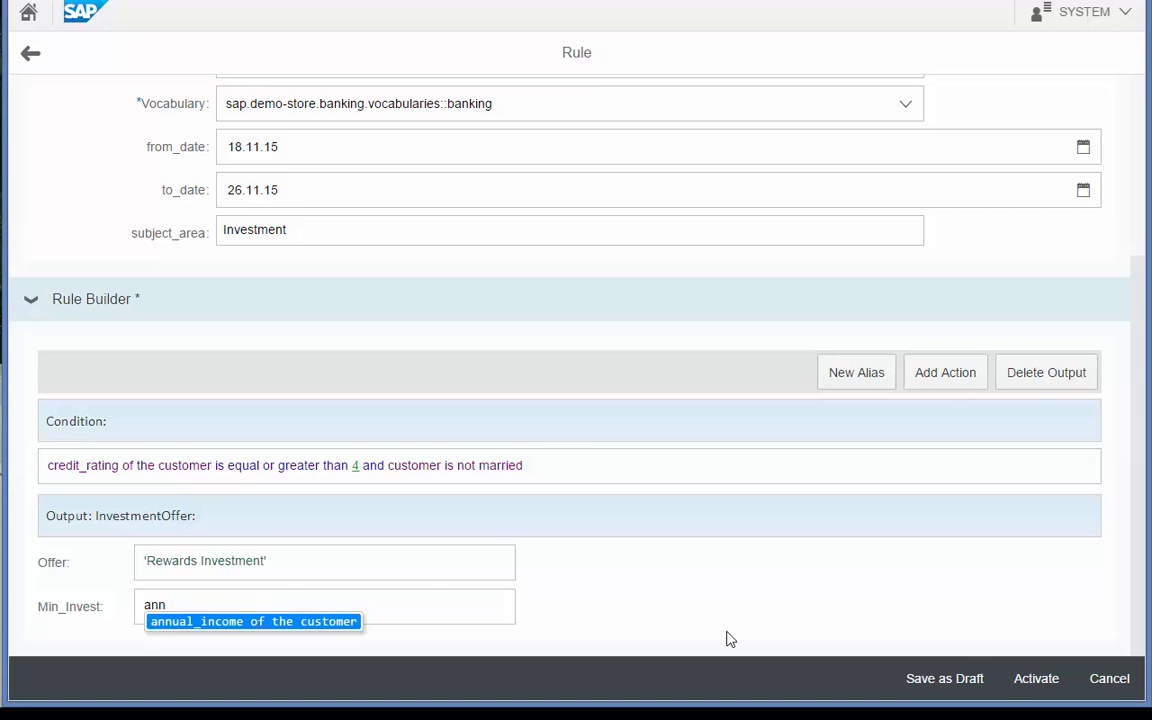
key(Return)
text(* 0)
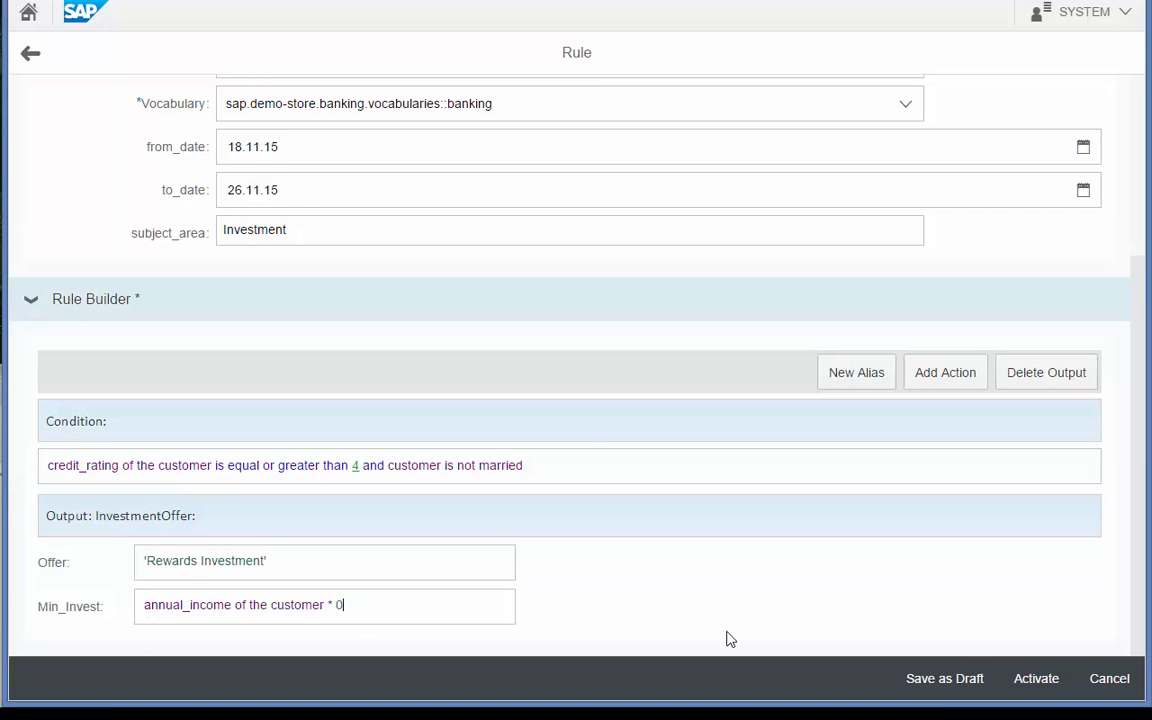
text(.05)
click(1036, 681)
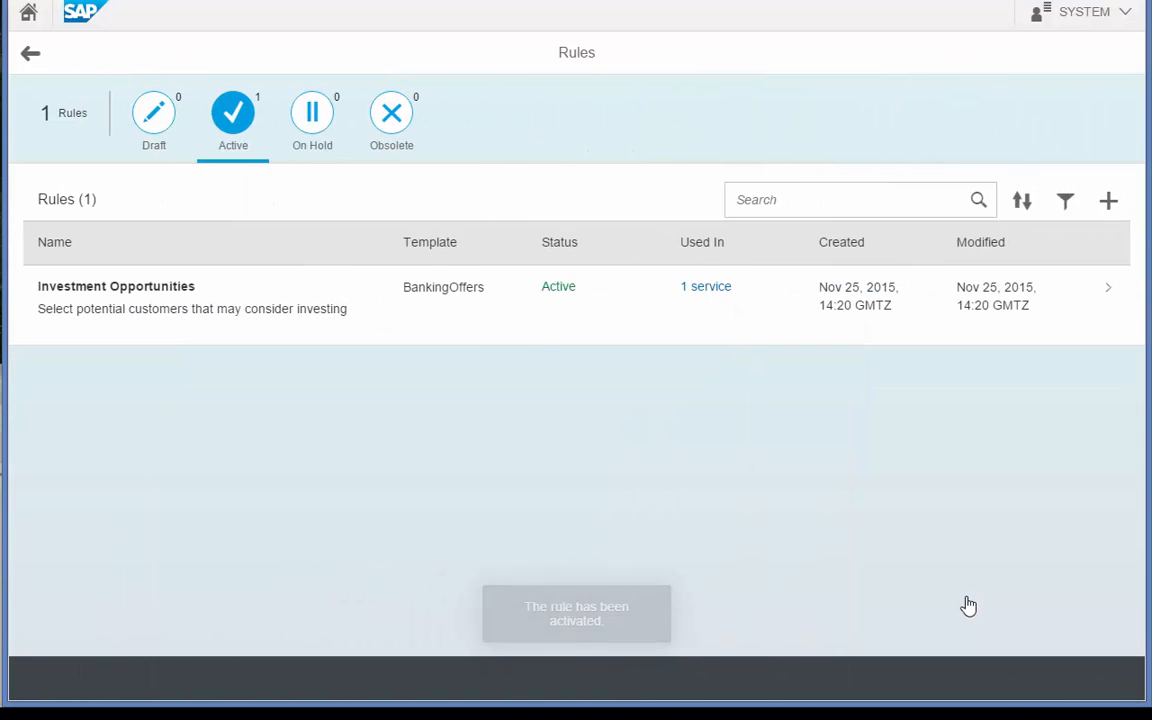
- Test the ProductOffers rule service and expand the test results of Investment Opportunities
click(31, 54)
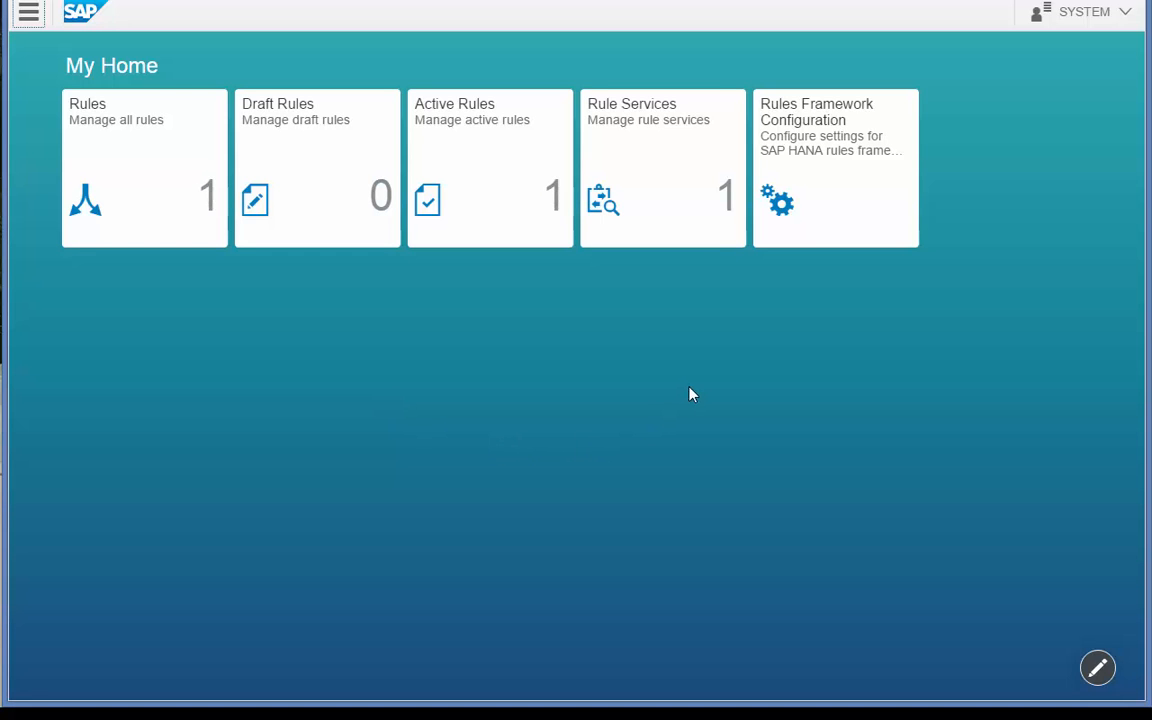
click(684, 193)
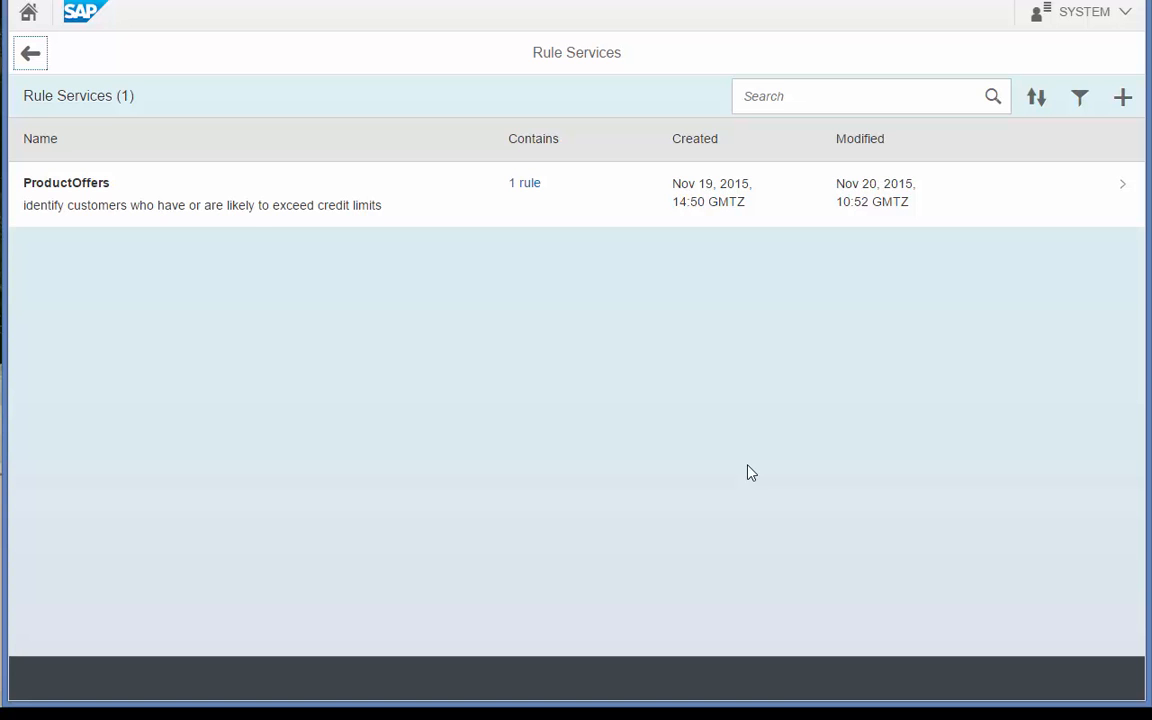
click(236, 213)
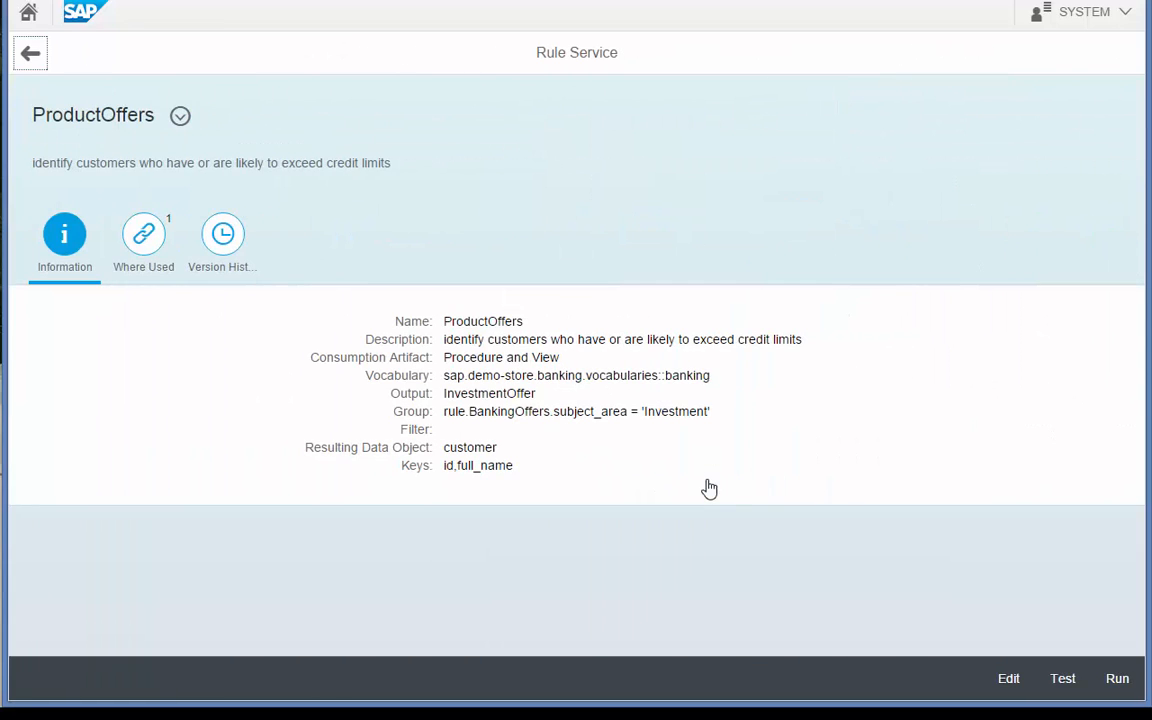
click(1060, 682)
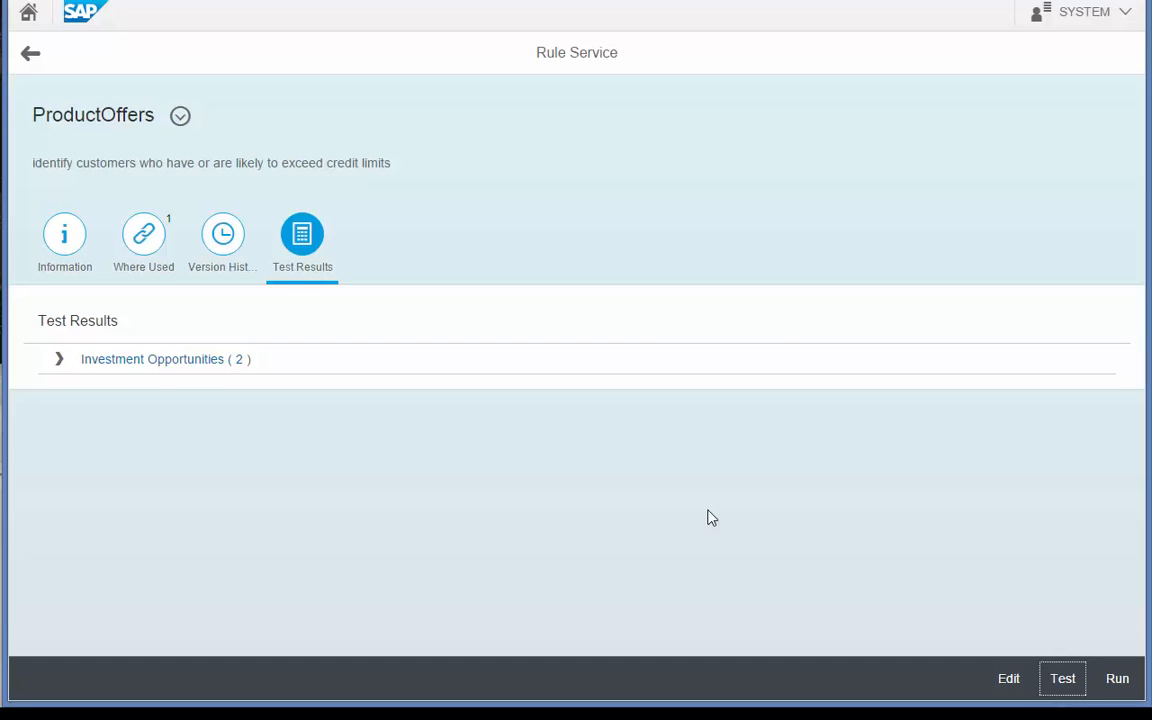
click(58, 360)
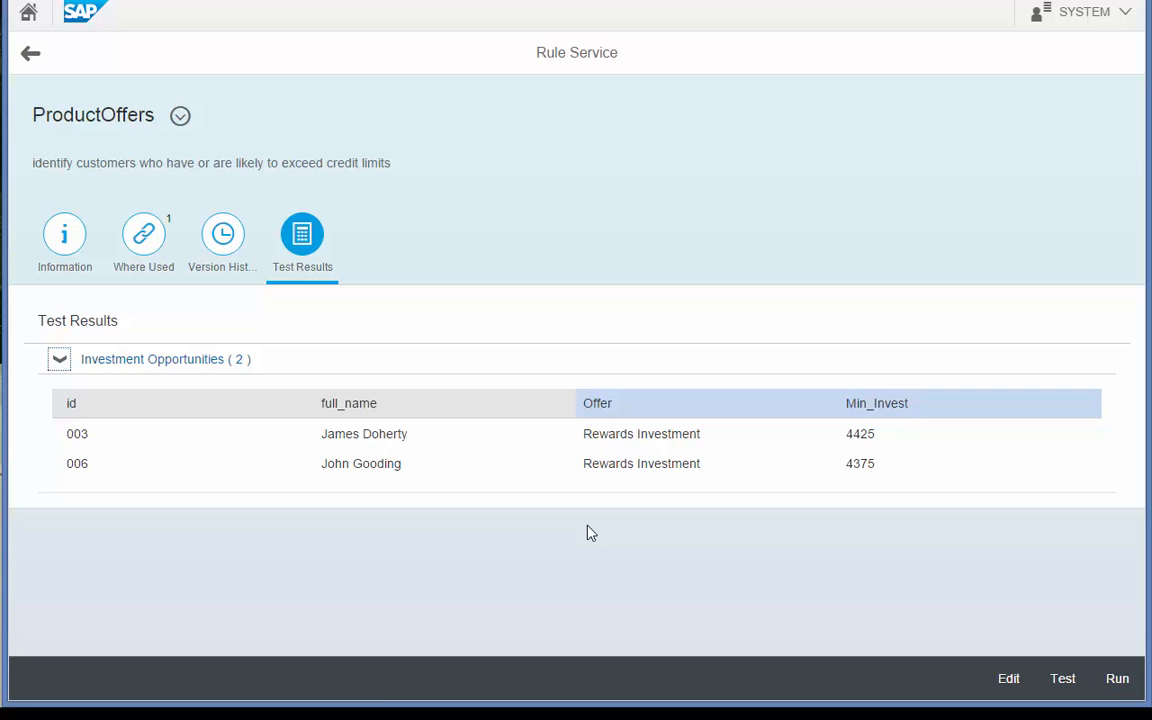
- Open the Investment Opportunities rule from the test results, change its subject_area to Loan and activate it
click(193, 361)
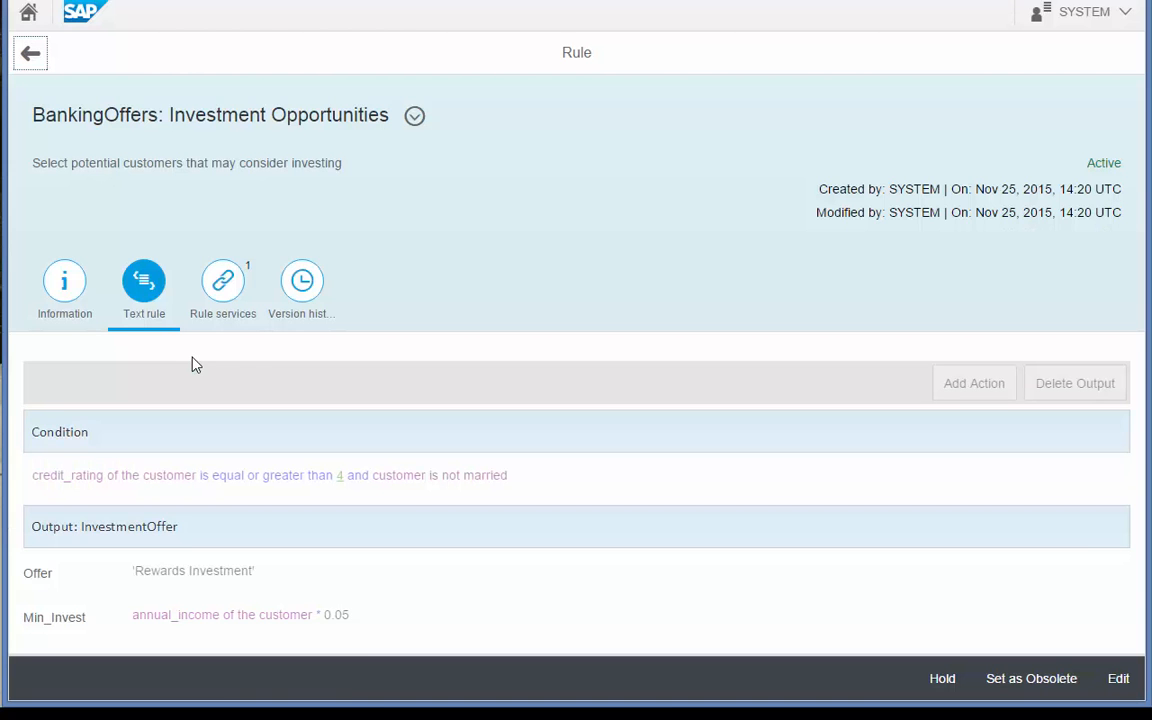
click(1121, 685)
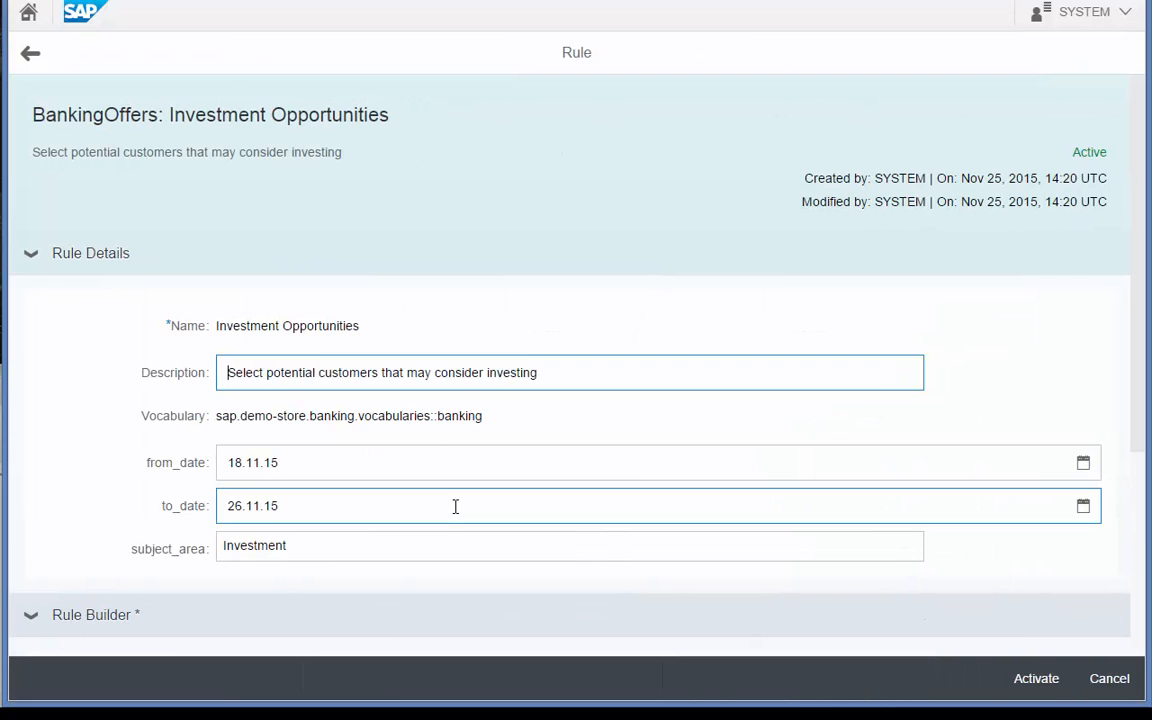
drag(336, 556, 224, 543)
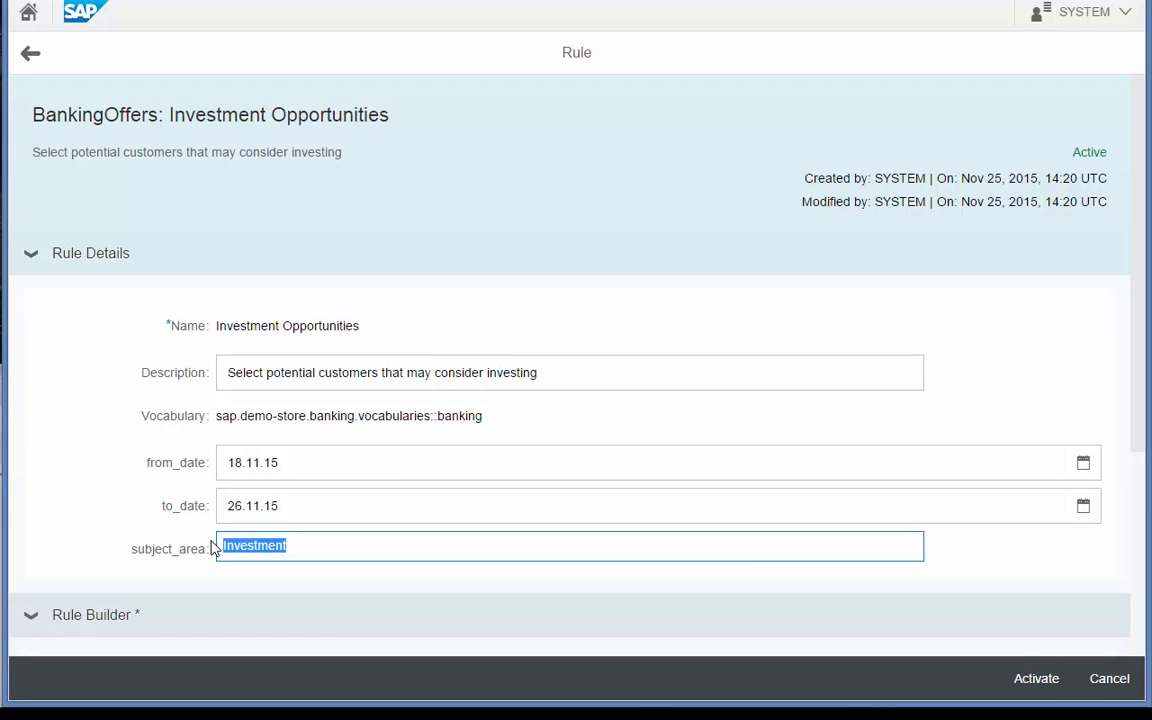
text(Loan)
click(1012, 677)
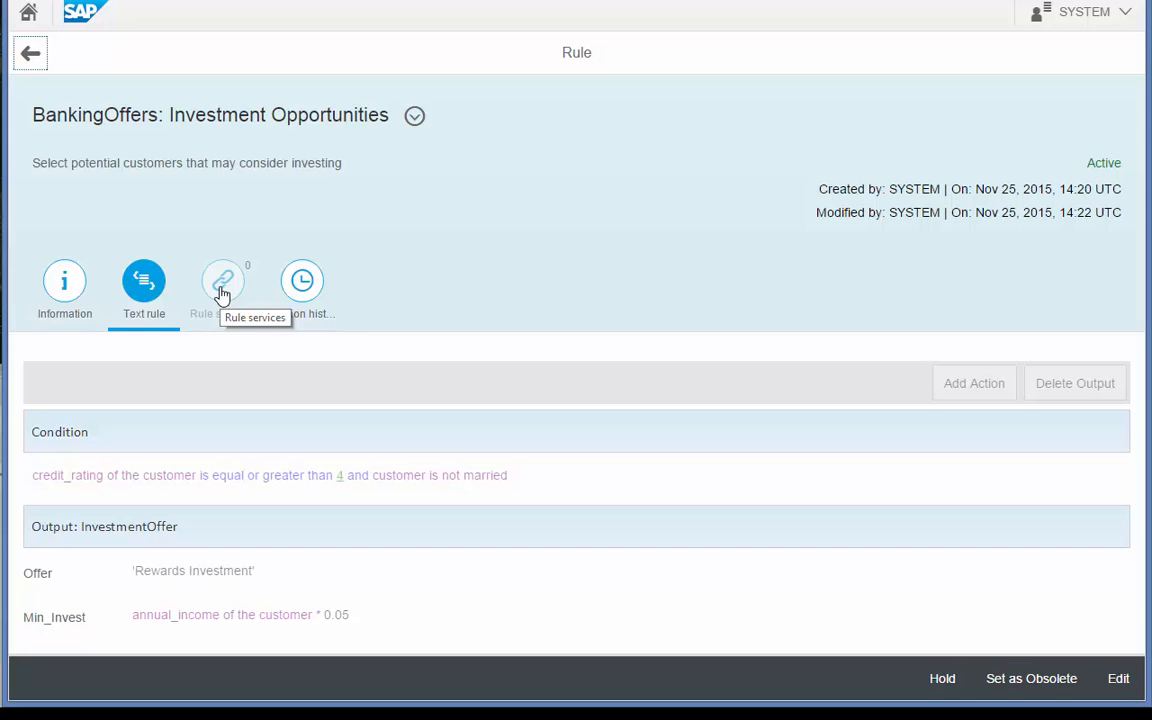
- Edit the rule again, setting subject_area to Investment and to_date to 24.11.15, and activate it
click(1117, 680)
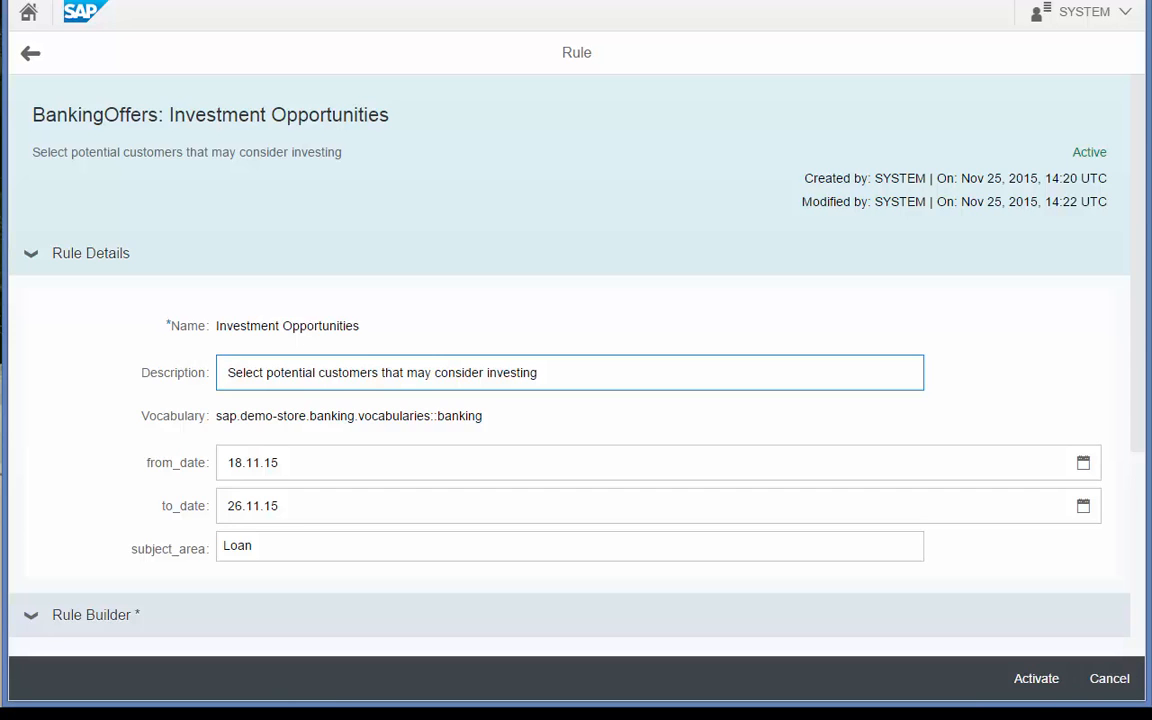
click(250, 548)
drag(250, 548, 200, 544)
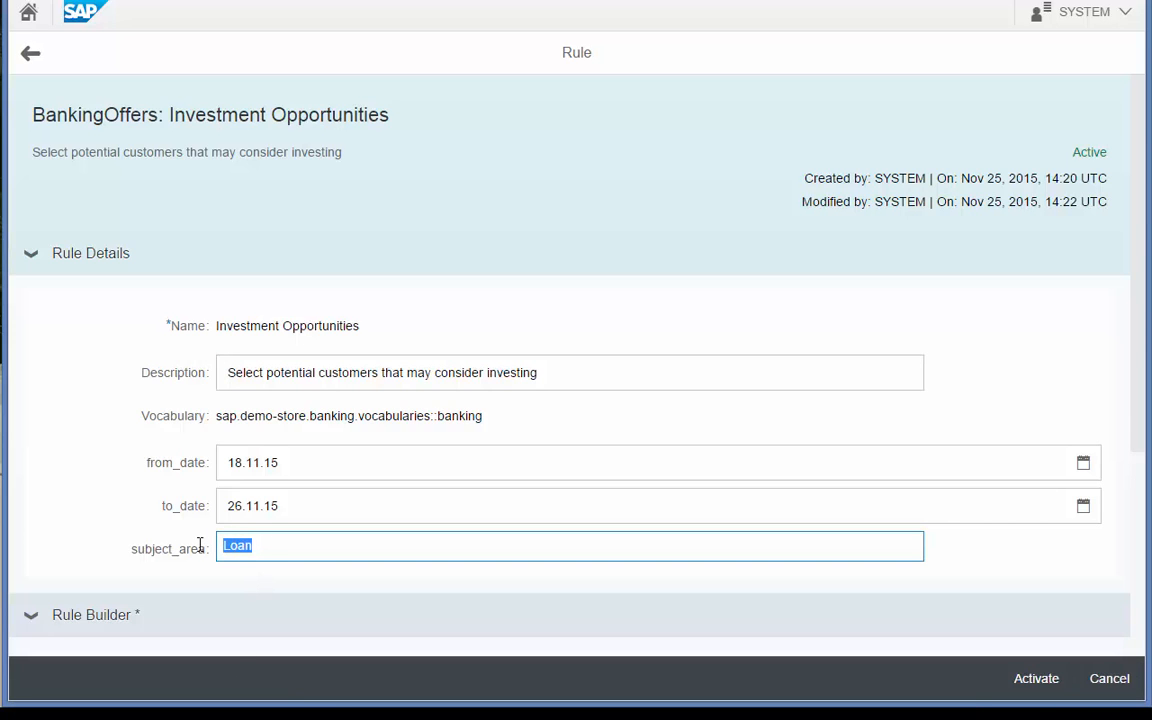
text(Investment)
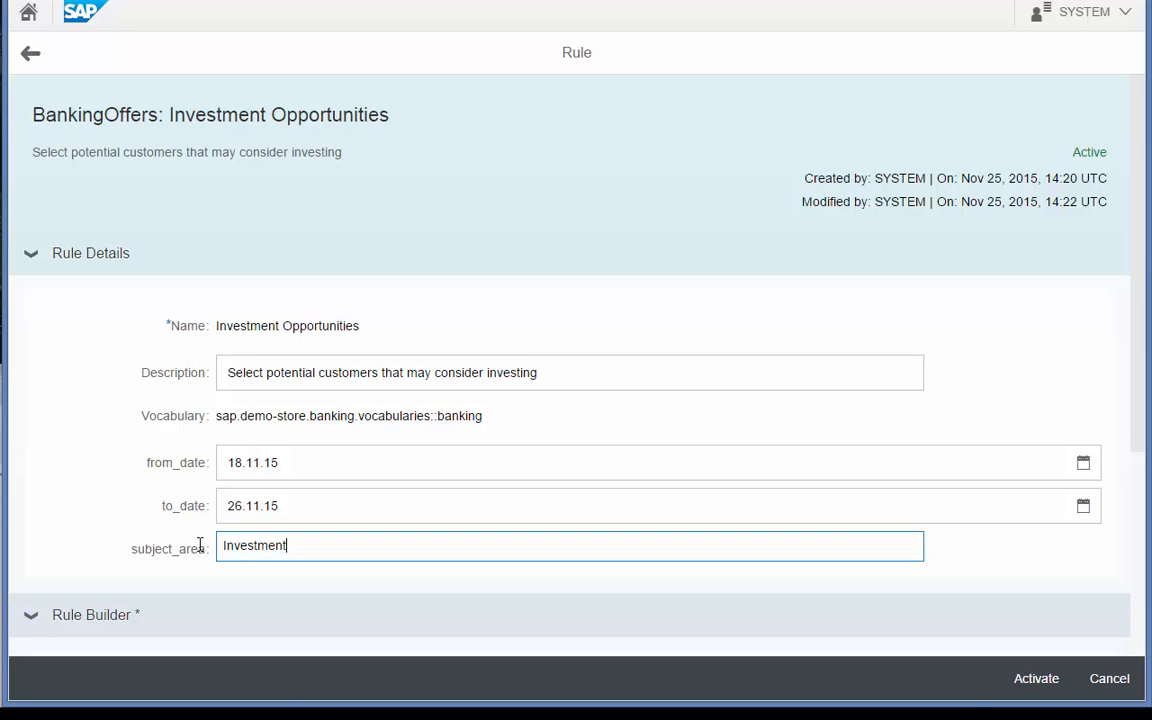
click(1090, 514)
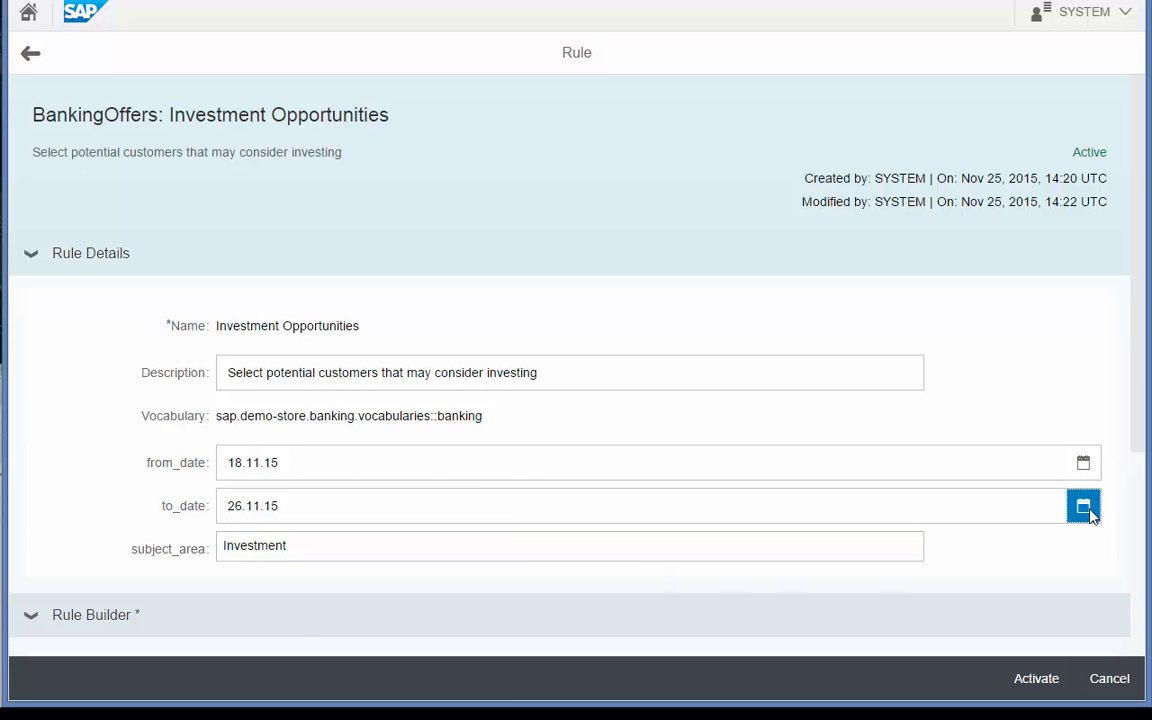
click(345, 624)
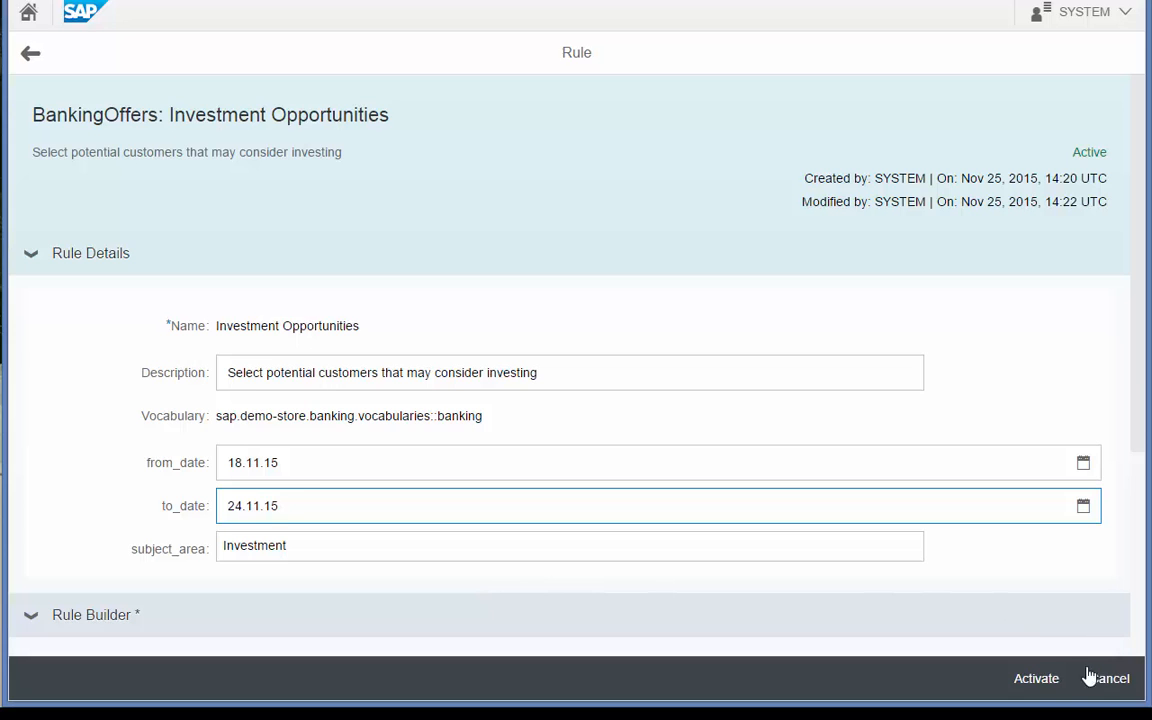
click(1046, 690)
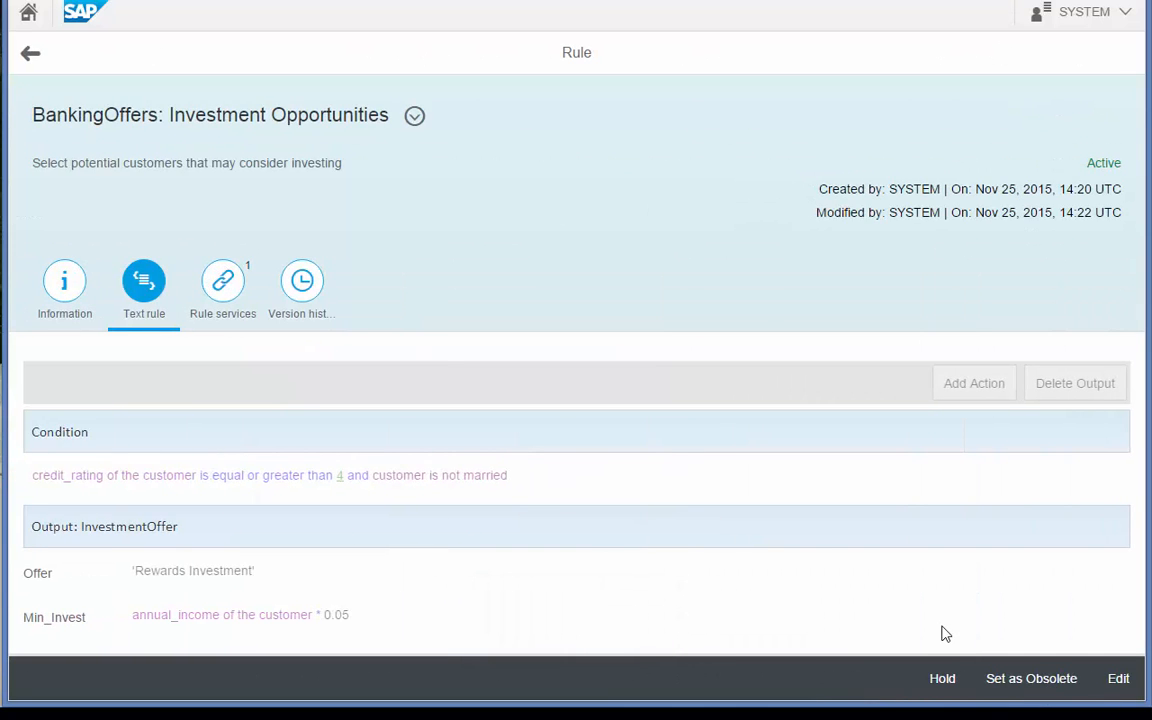
- Open the ProductOffers service from the rule's linked rule services and test it with the changed end date
click(225, 293)
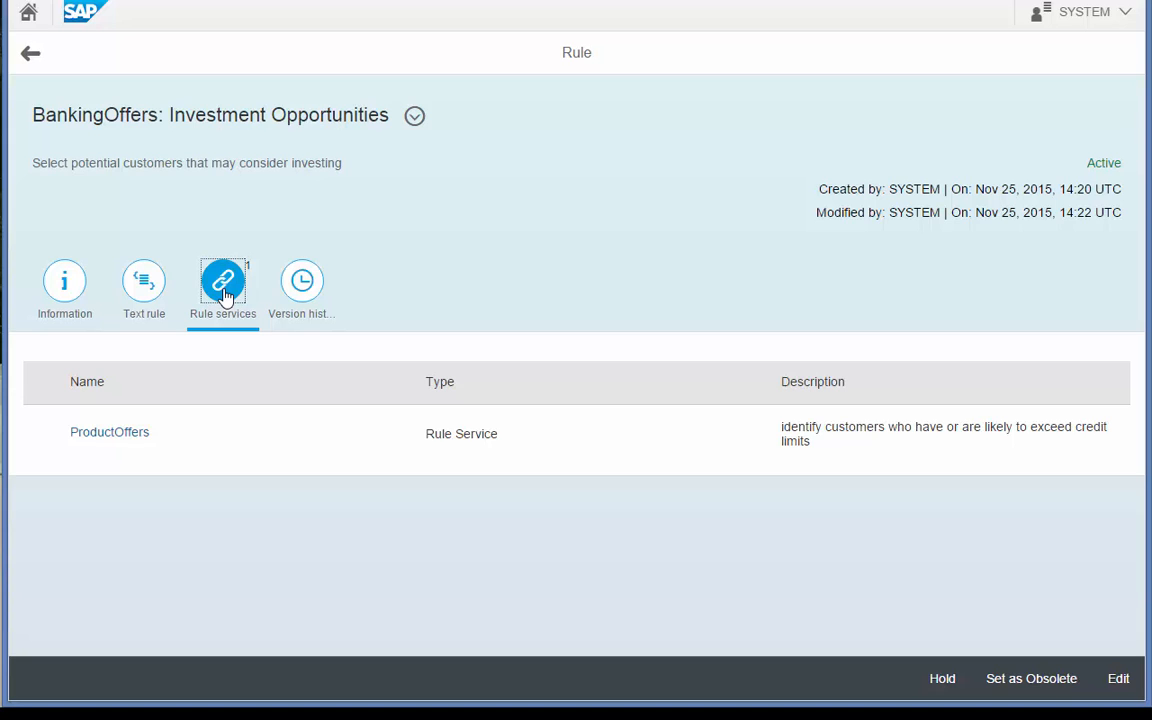
click(141, 433)
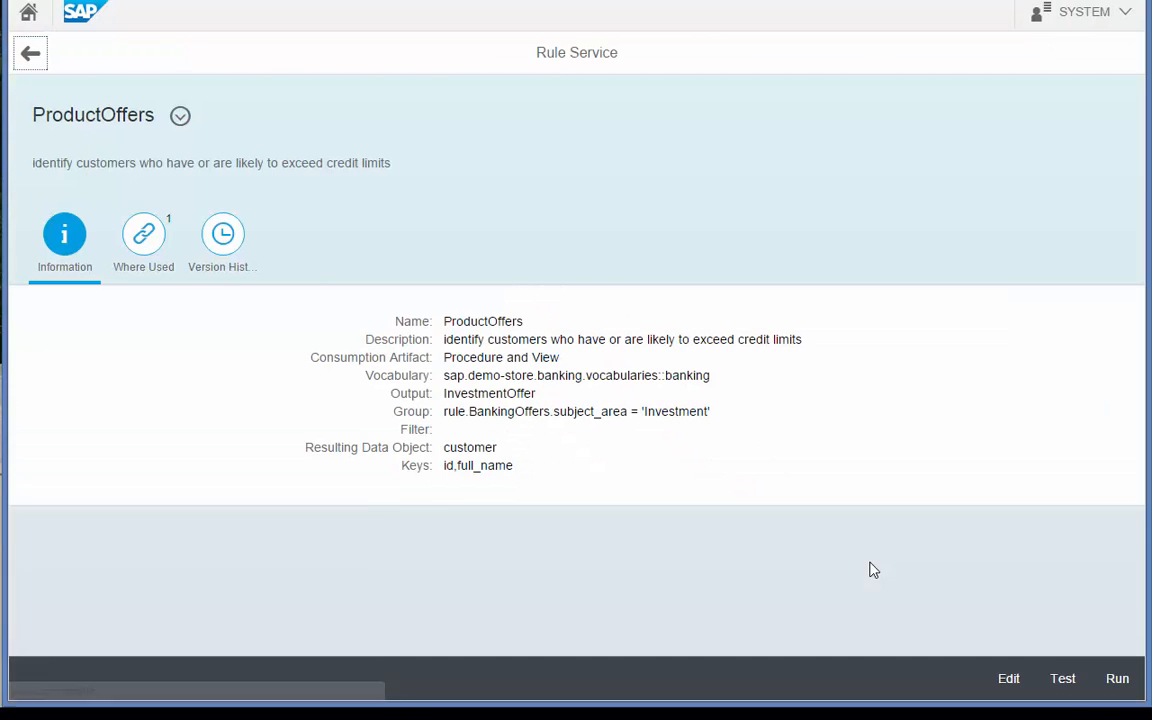
click(1064, 684)
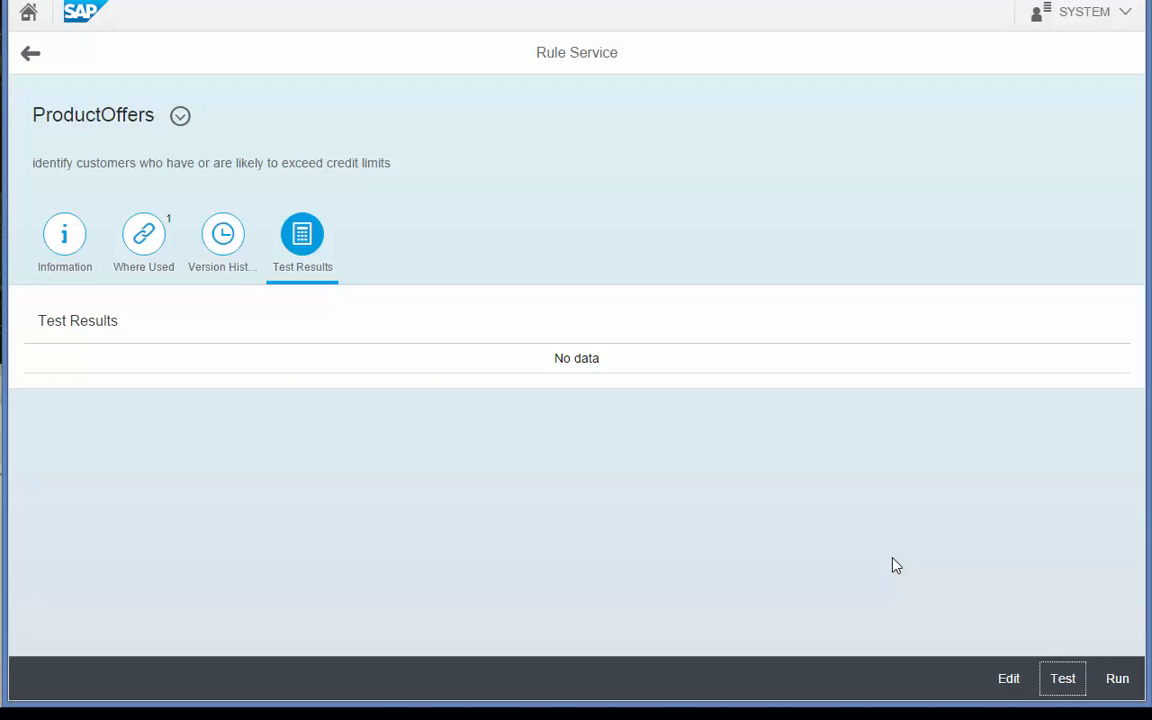